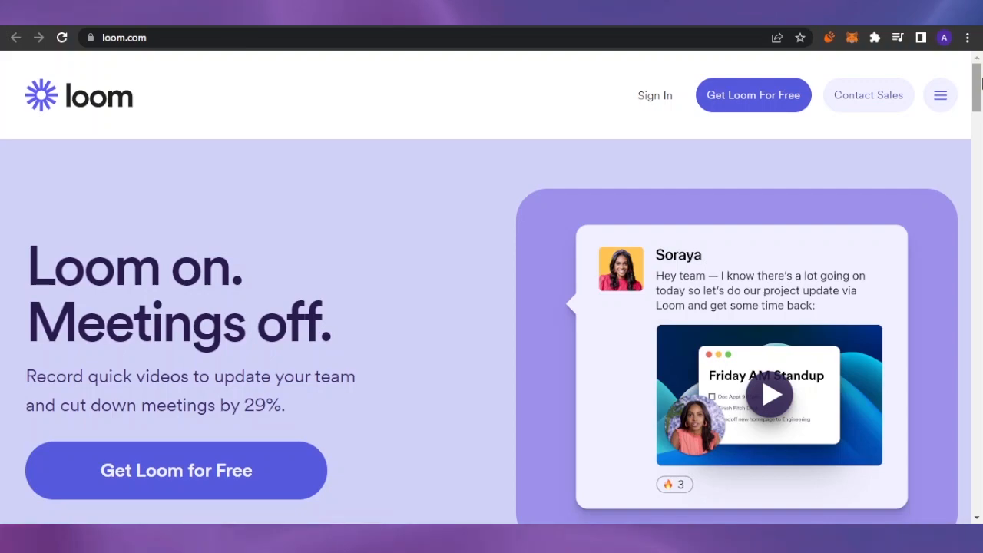
- Examine the Loom homepage's introduction, customer logos and How Loom Works section on recording, link sharing and viewer interaction
left_click_drag(976, 79, 977, 98)
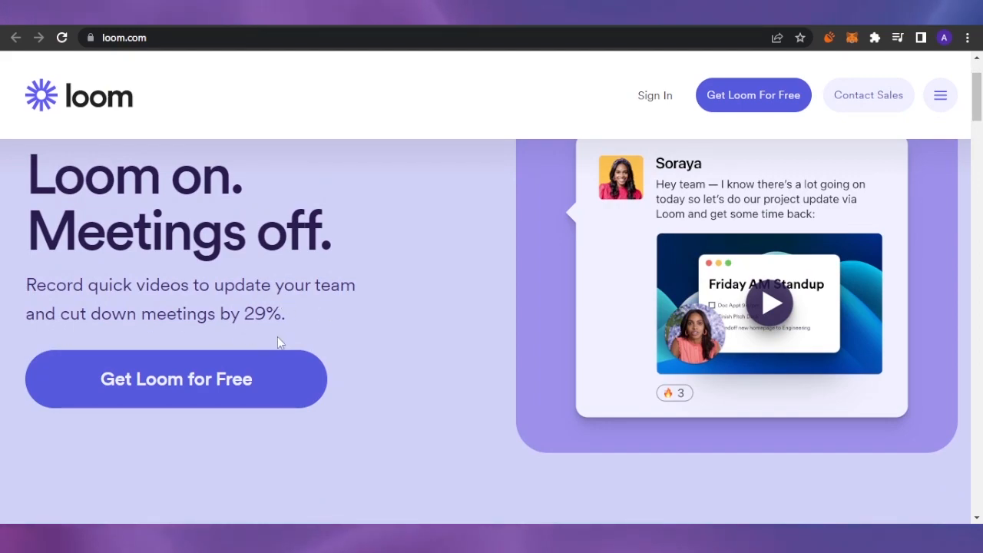
left_click_drag(981, 94, 982, 153)
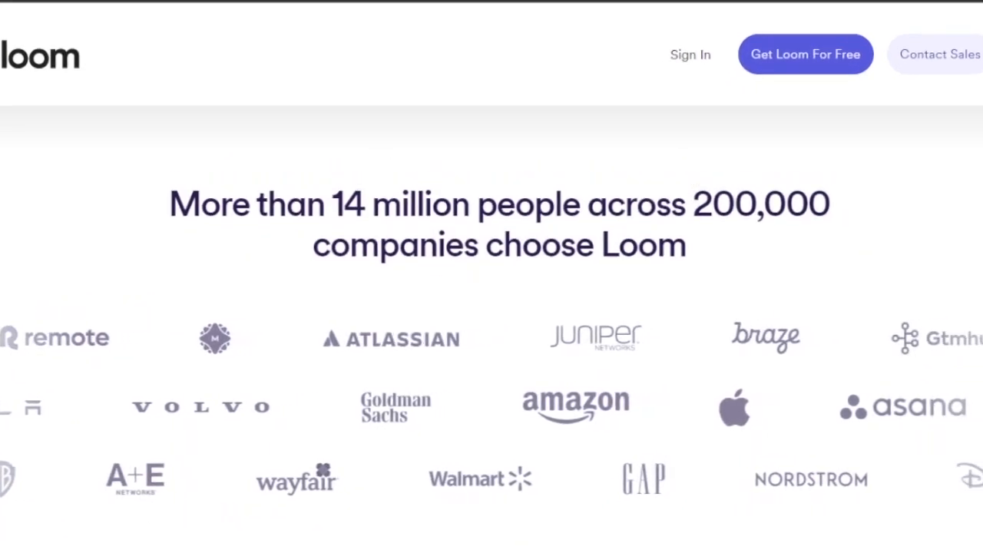
left_click_drag(982, 154, 982, 170)
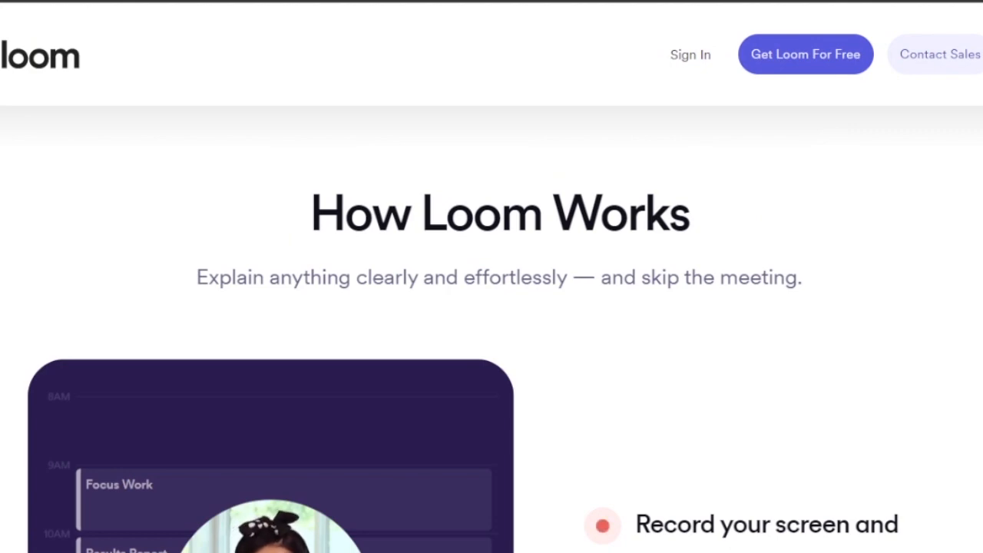
scroll(491, 330, "down", 4)
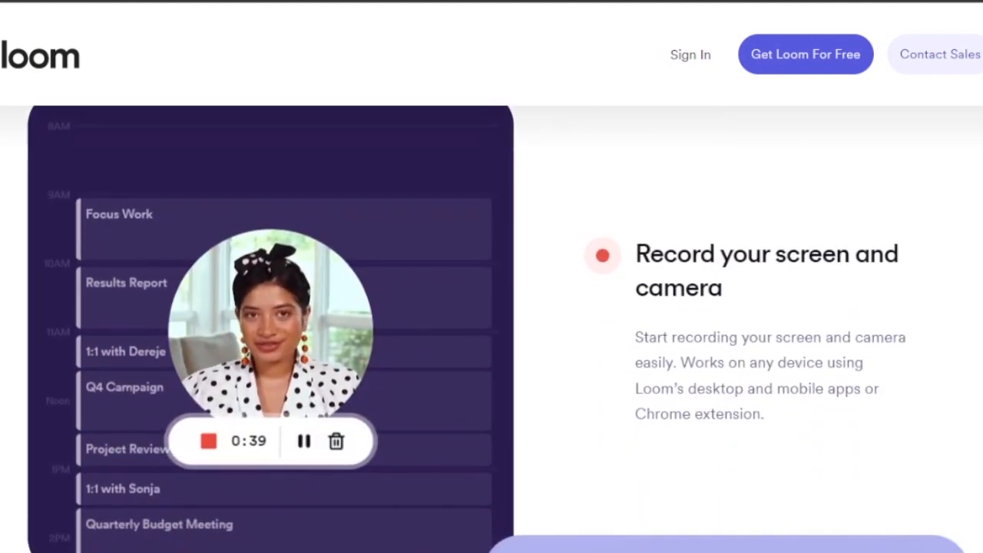
scroll(492, 330, "down", 7)
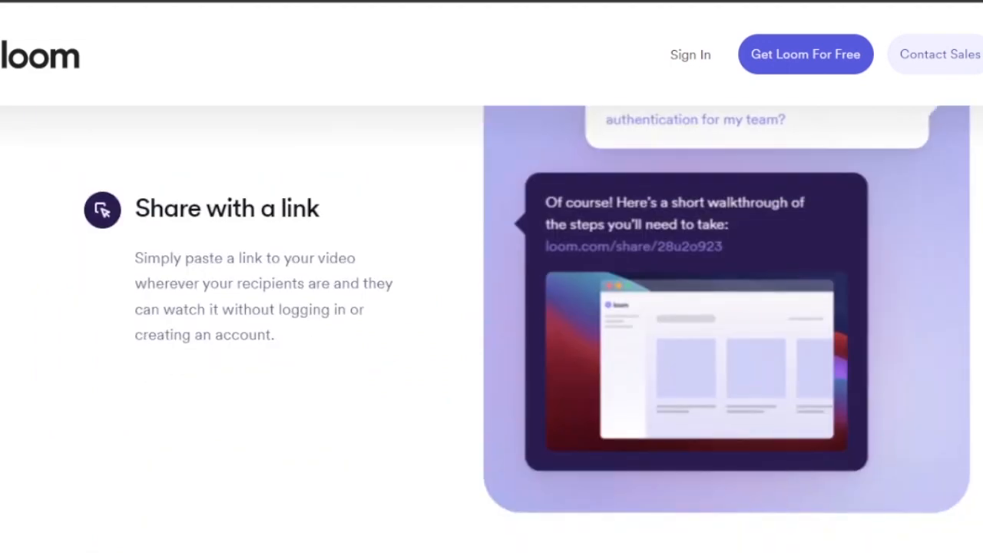
scroll(491, 330, "down", 1)
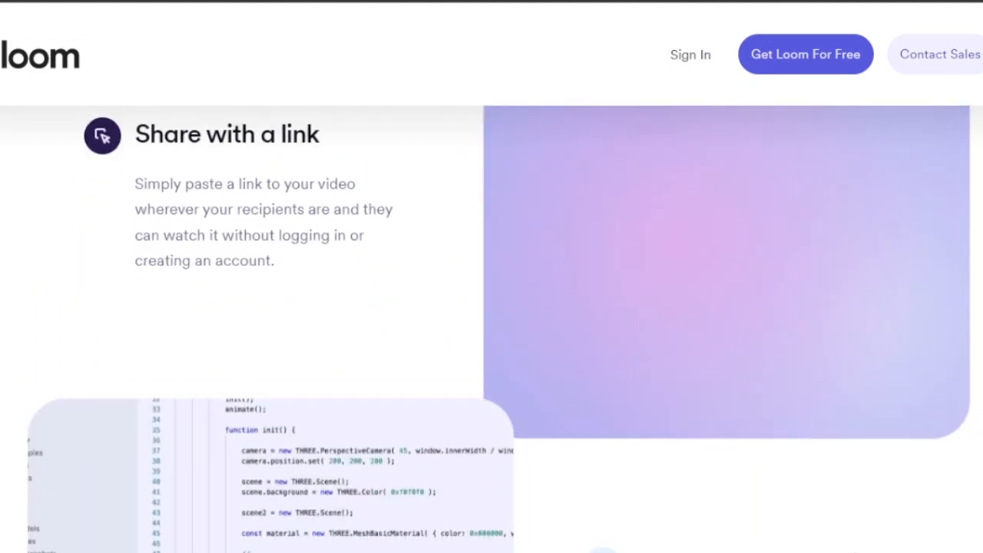
scroll(492, 330, "up", 2)
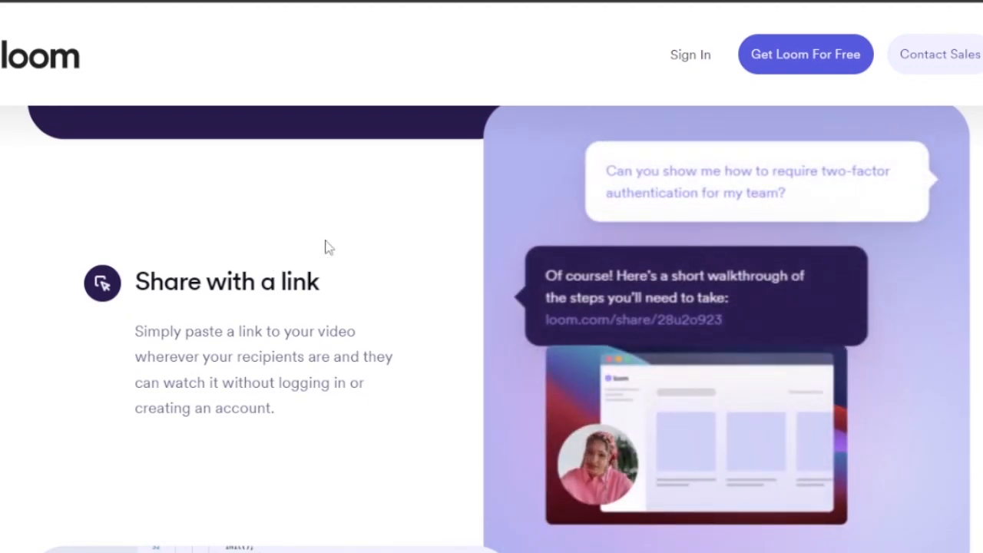
scroll(281, 259, "down", 4)
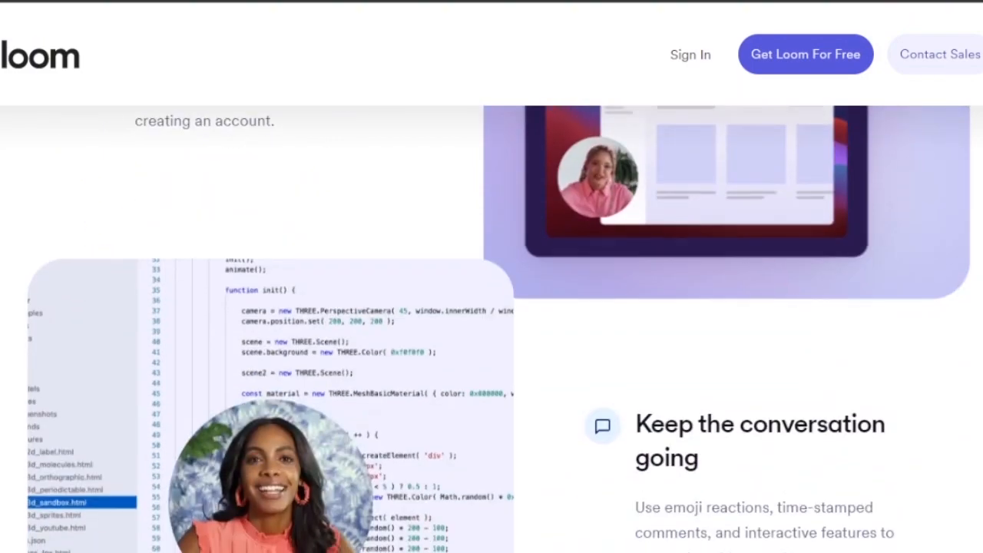
scroll(499, 330, "down", 1)
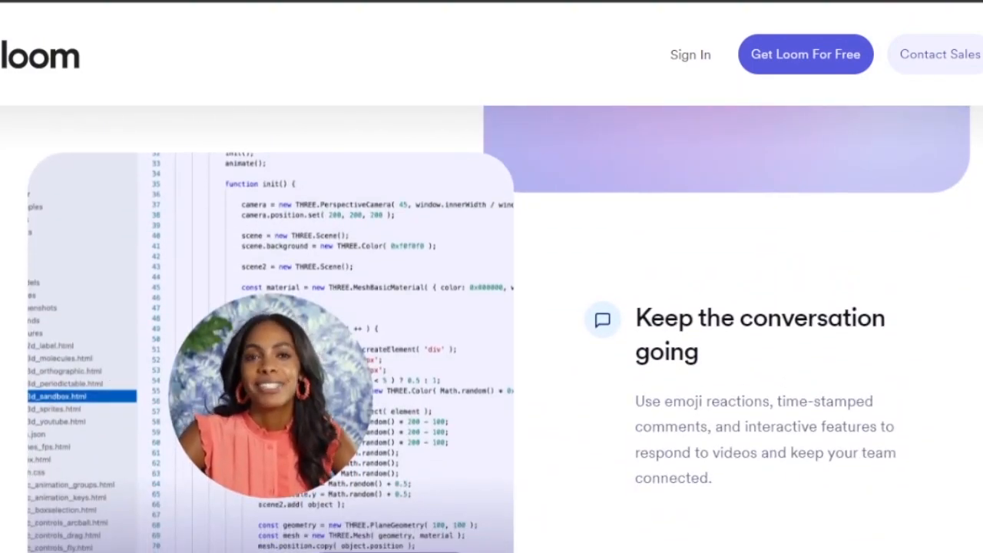
scroll(499, 331, "down", 1)
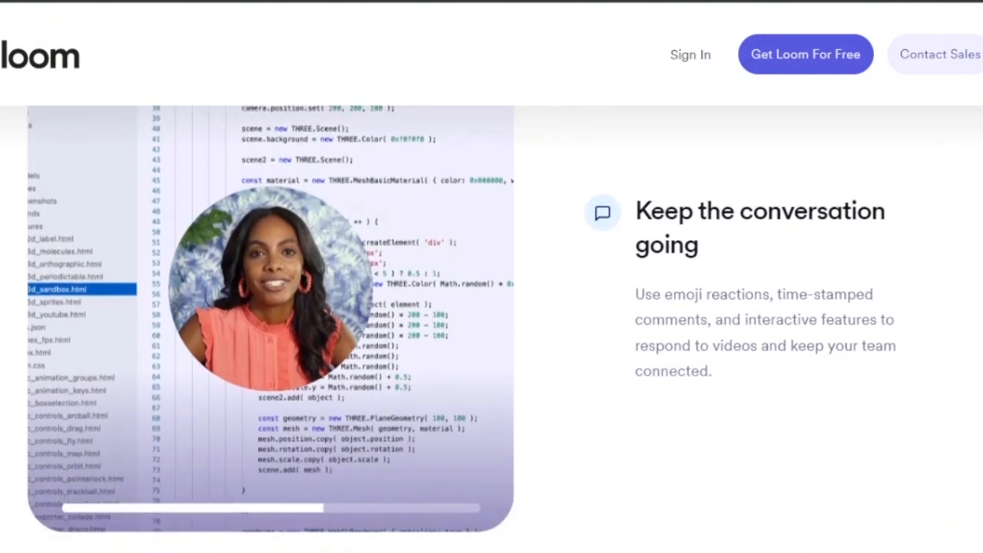
scroll(491, 330, "down", 3)
scroll(492, 330, "up", 4)
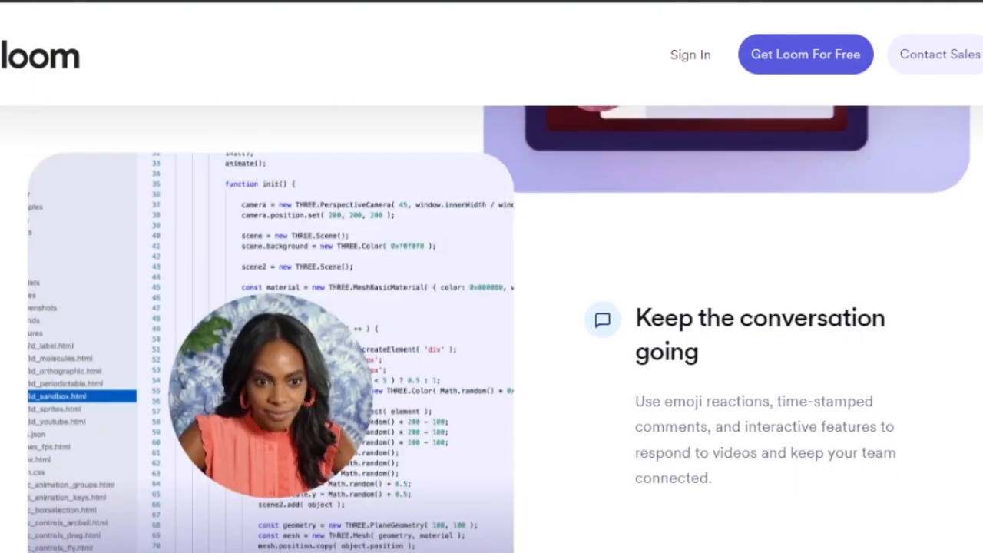
scroll(492, 330, "down", 1)
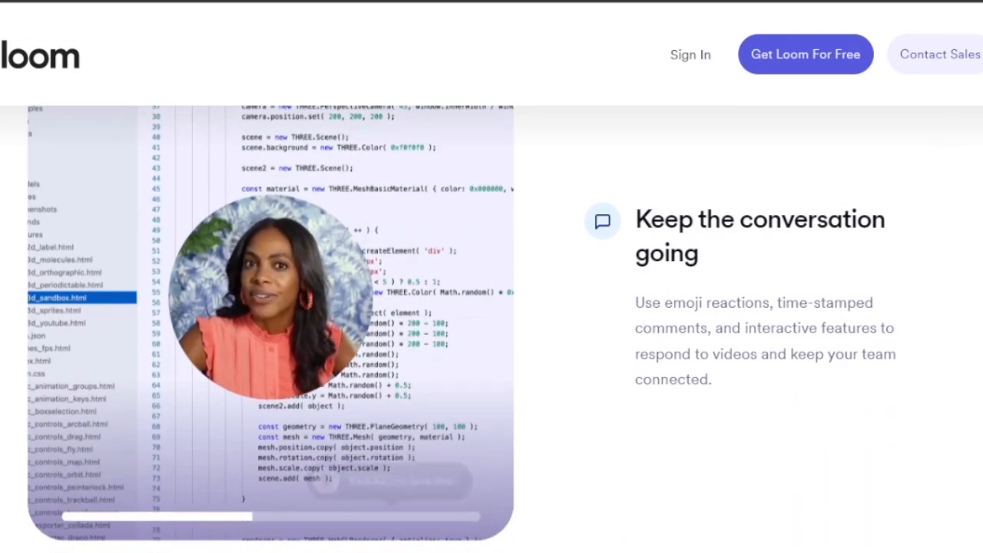
- Examine the homepage's Loom for Enterprise section, customer testimonials and footer links
scroll(492, 330, "down", 3)
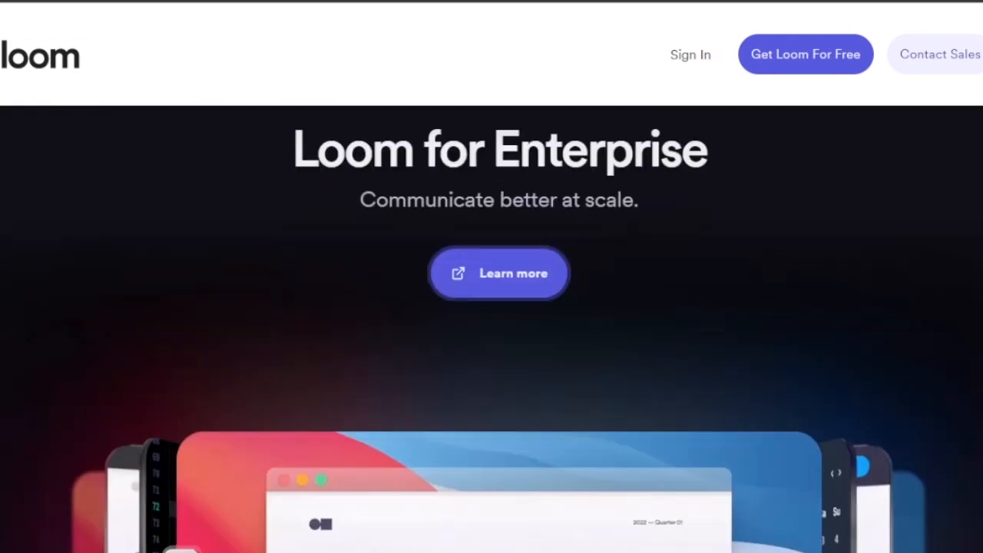
scroll(492, 331, "up", 1)
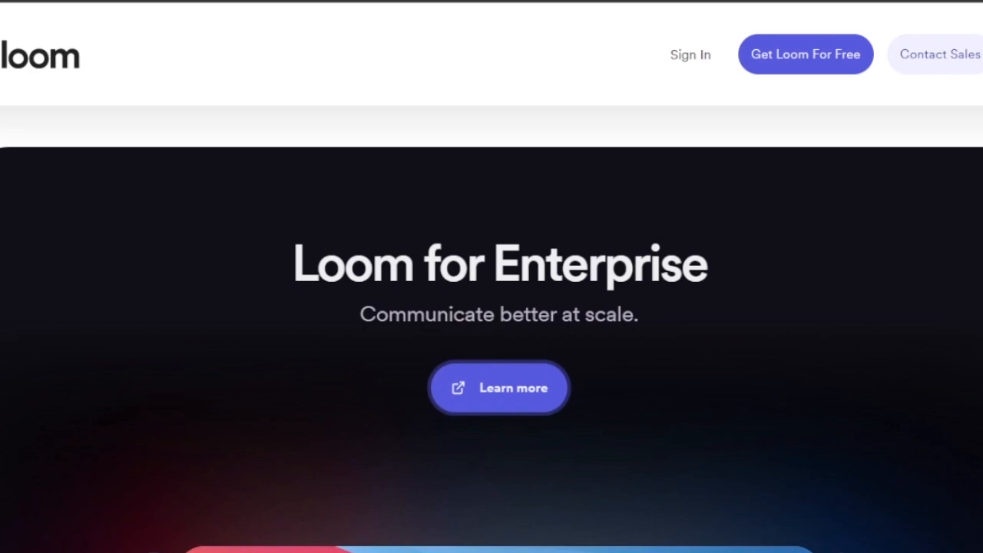
scroll(491, 307, "down", 5)
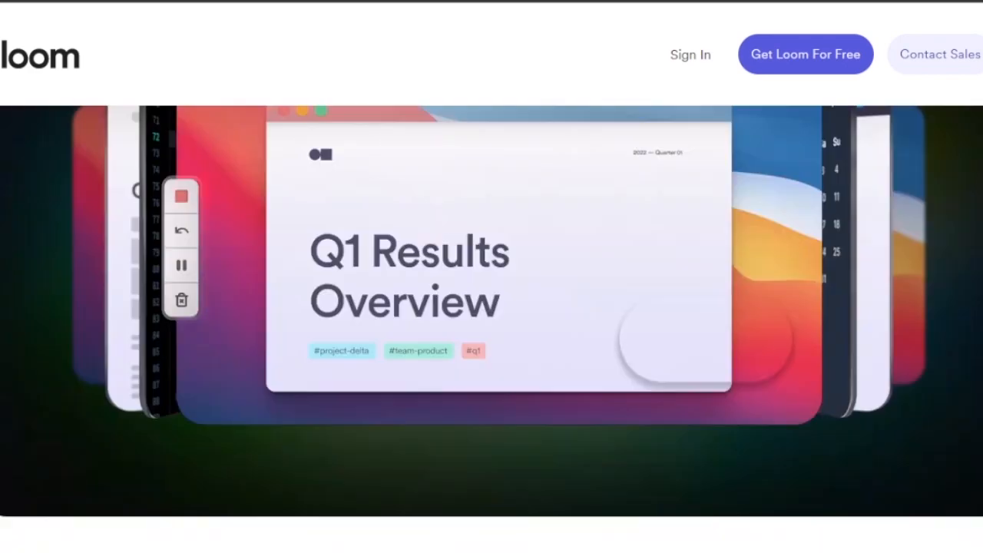
scroll(492, 307, "down", 8)
scroll(491, 307, "up", 3)
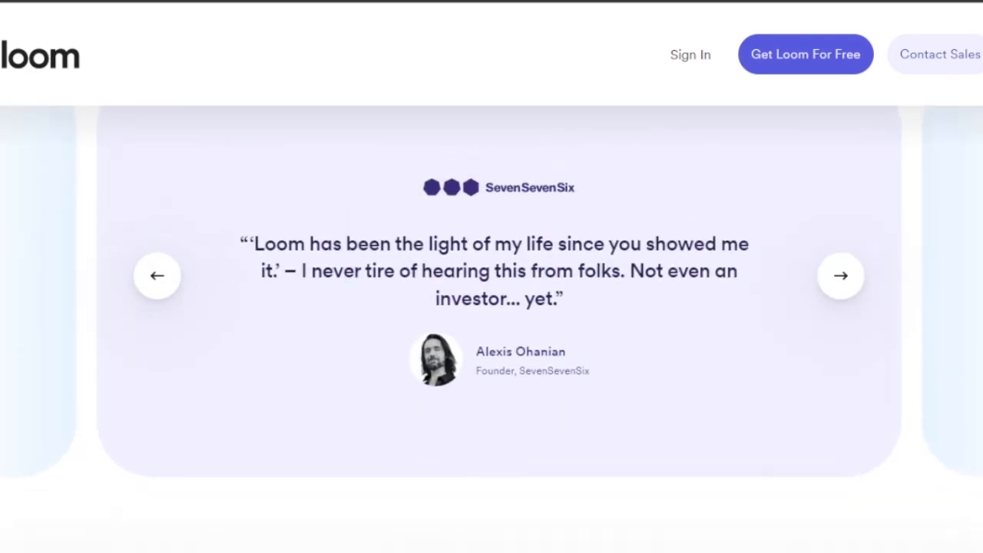
scroll(491, 307, "down", 8)
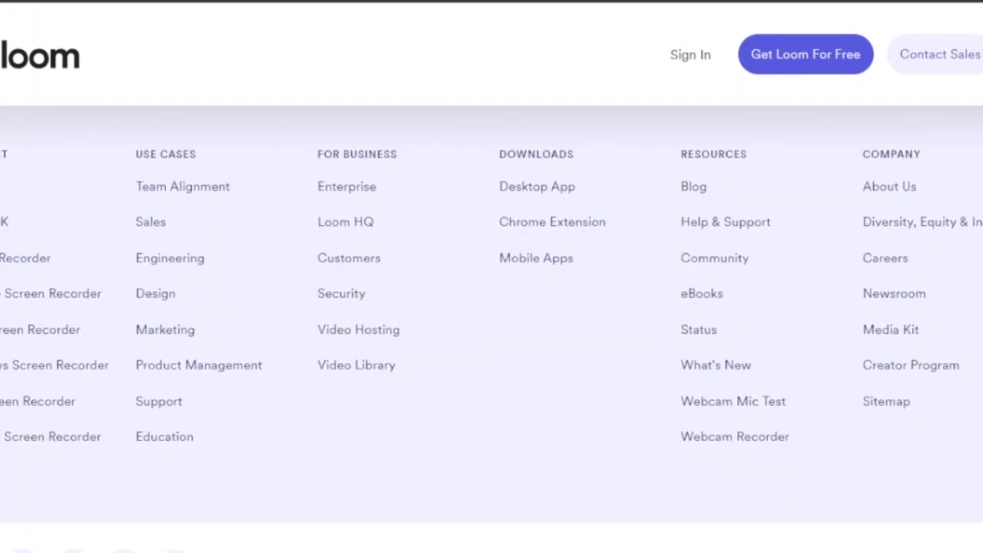
scroll(491, 307, "up", 6)
scroll(491, 308, "down", 3)
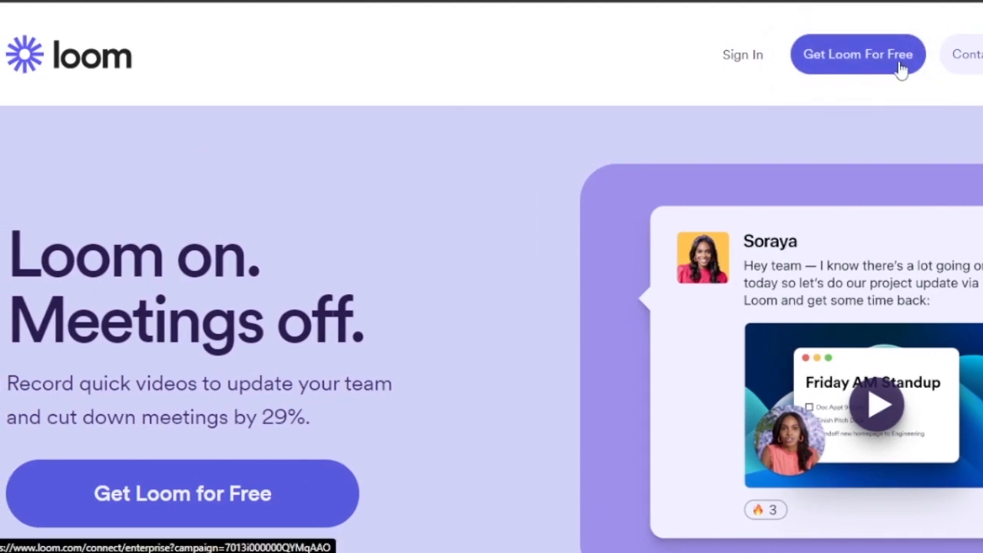
- Open Loom's pricing page and compare the features and limits of the Starter, Business and Enterprise plans
left_click(982, 54)
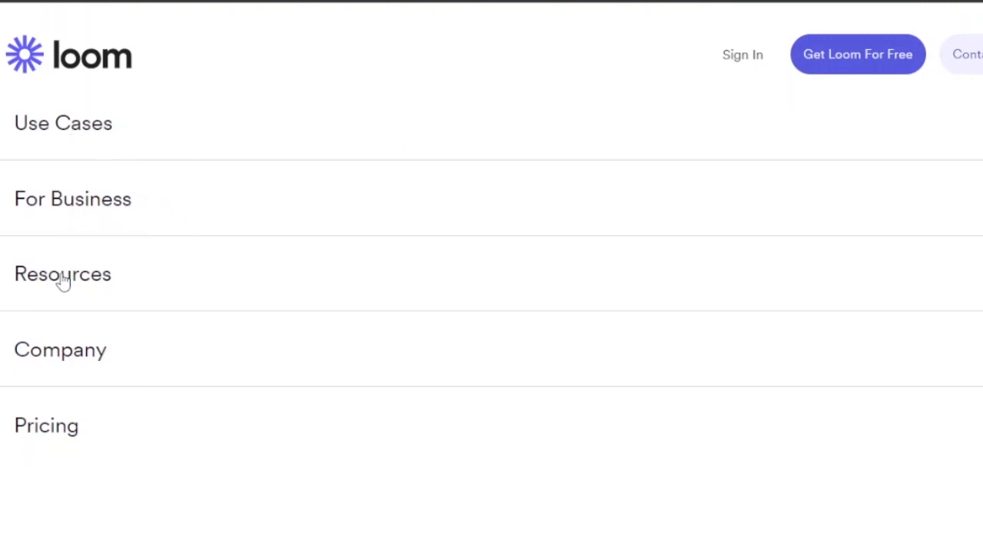
left_click(468, 437)
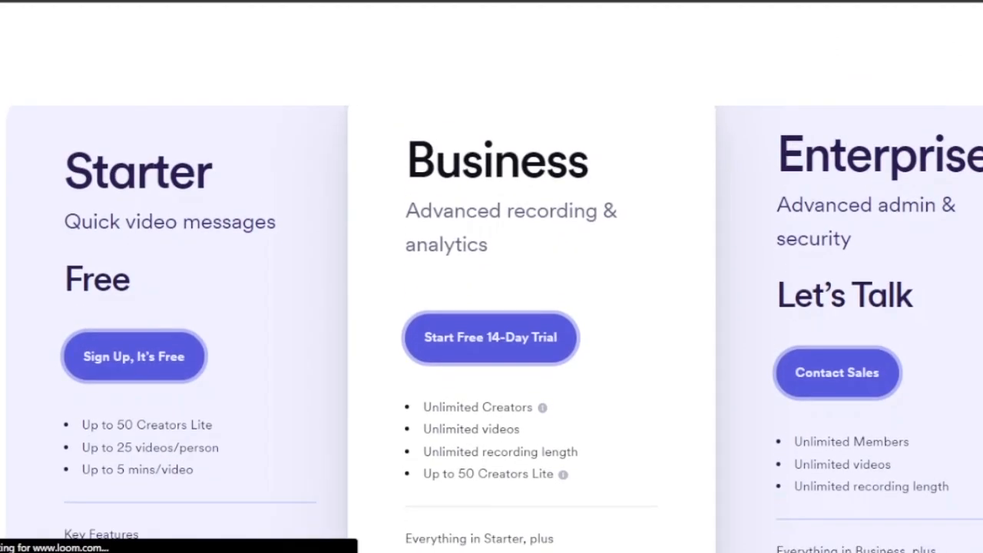
scroll(491, 330, "down", 1)
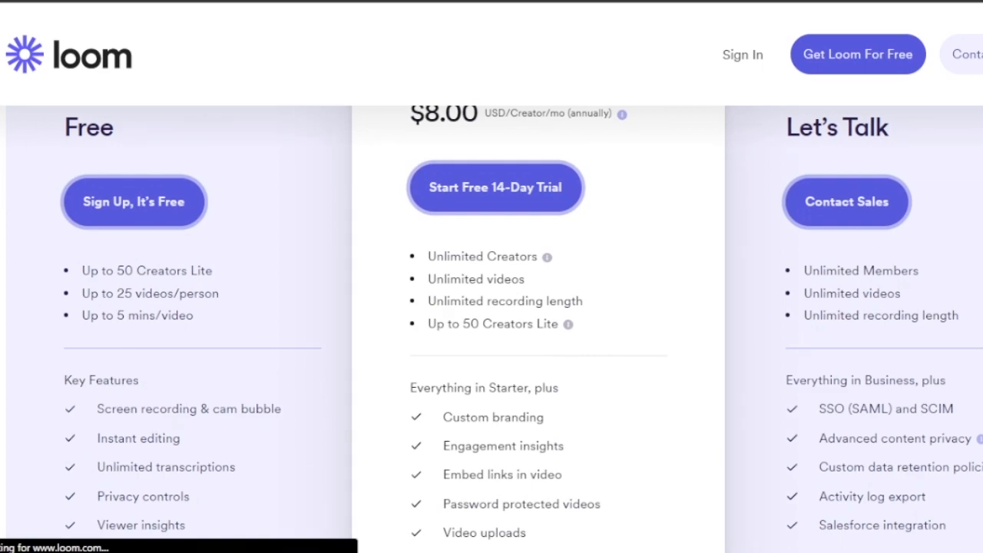
scroll(491, 330, "up", 3)
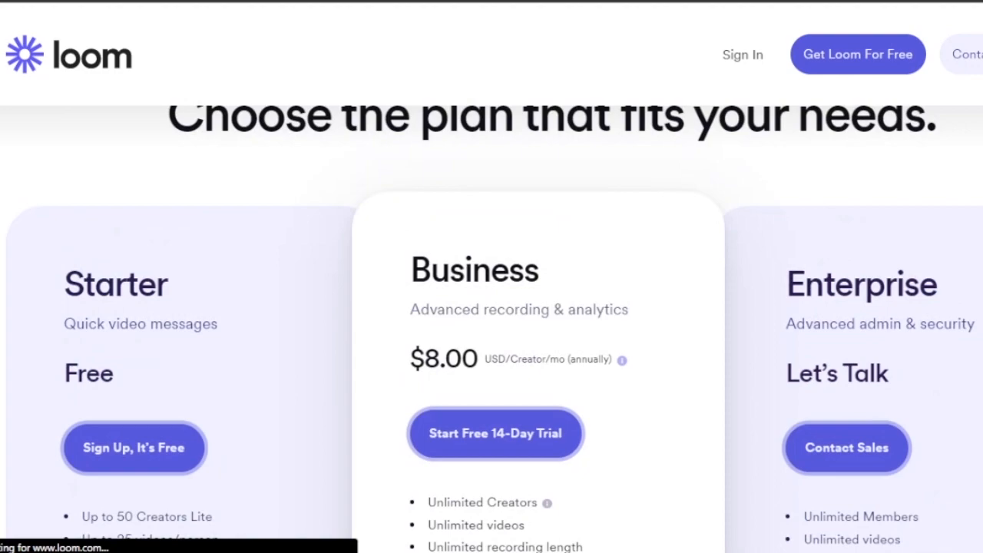
scroll(491, 330, "down", 2)
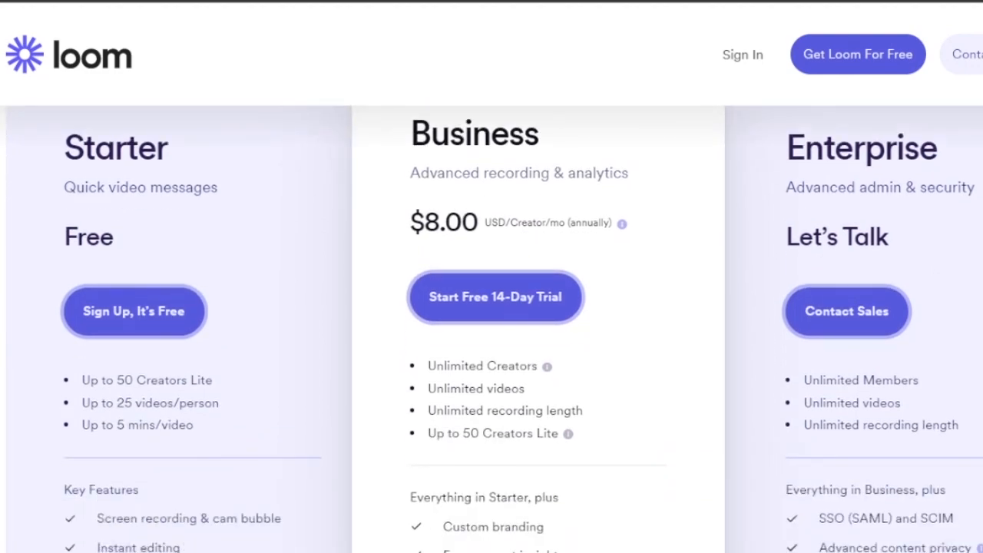
scroll(491, 330, "down", 3)
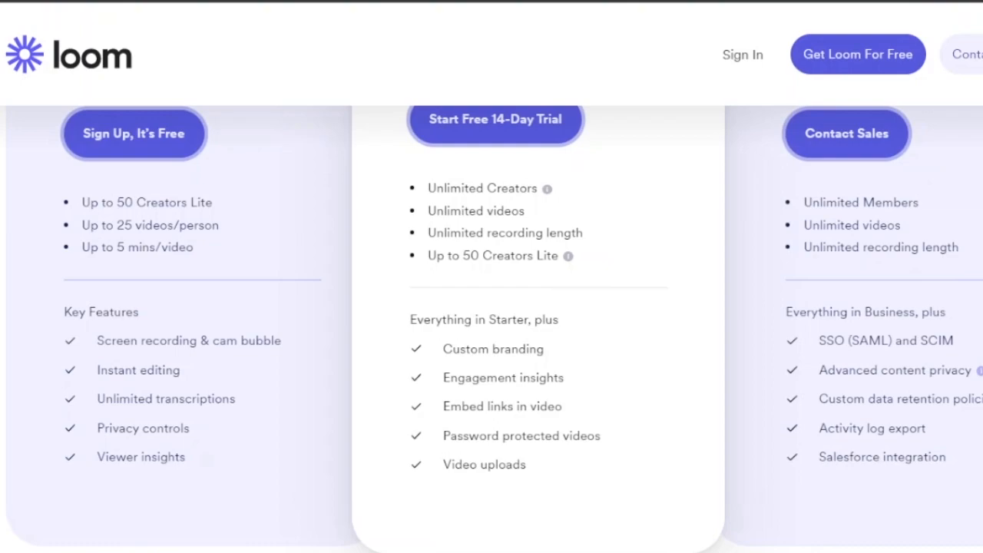
scroll(491, 329, "up", 3)
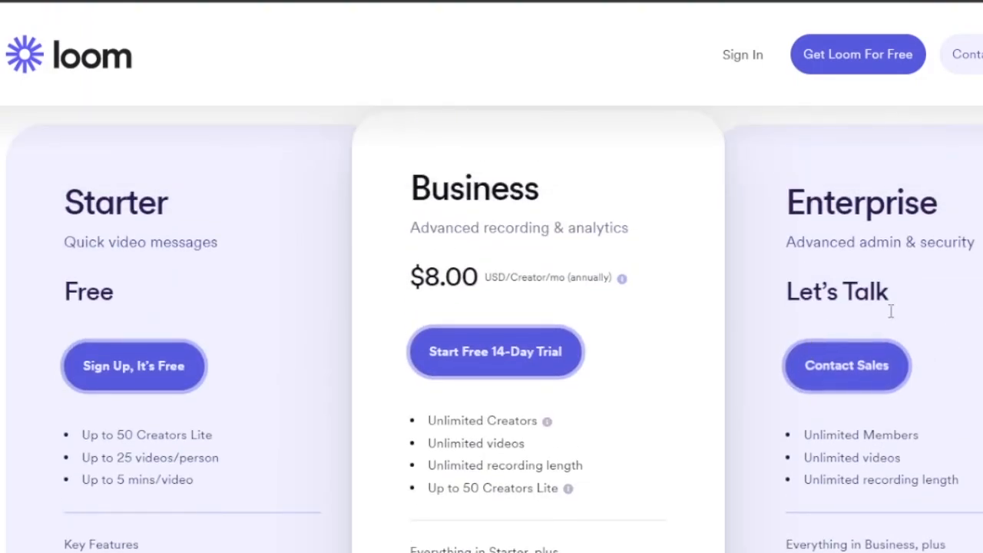
scroll(492, 328, "down", 3)
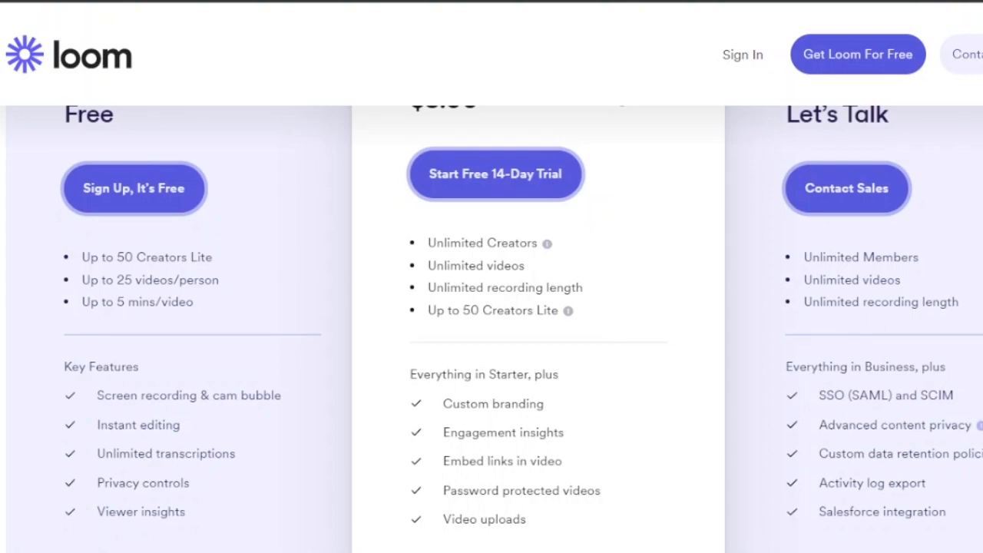
scroll(491, 329, "up", 6)
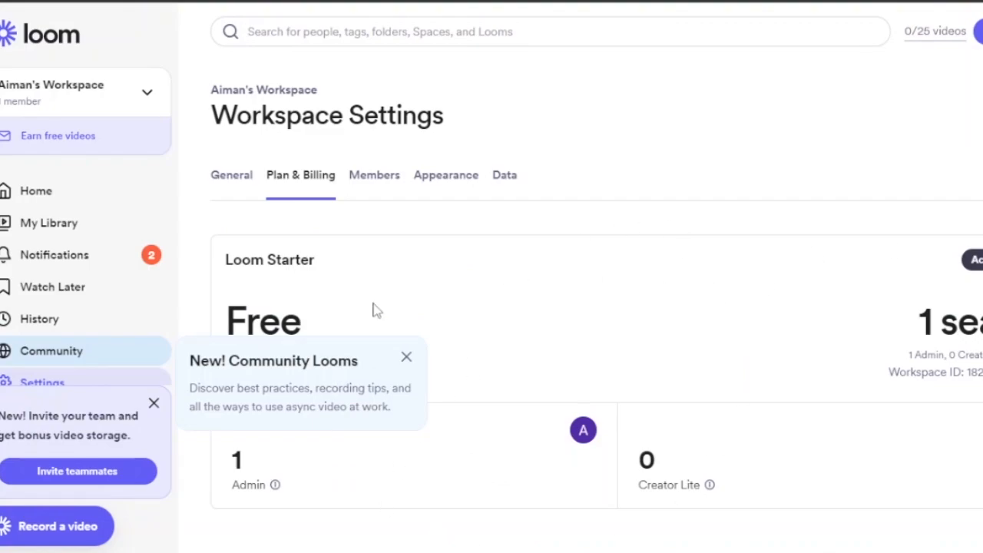
- Open the workspace's Home page and browse the inspiration videos from the Loom Community
left_click(30, 194)
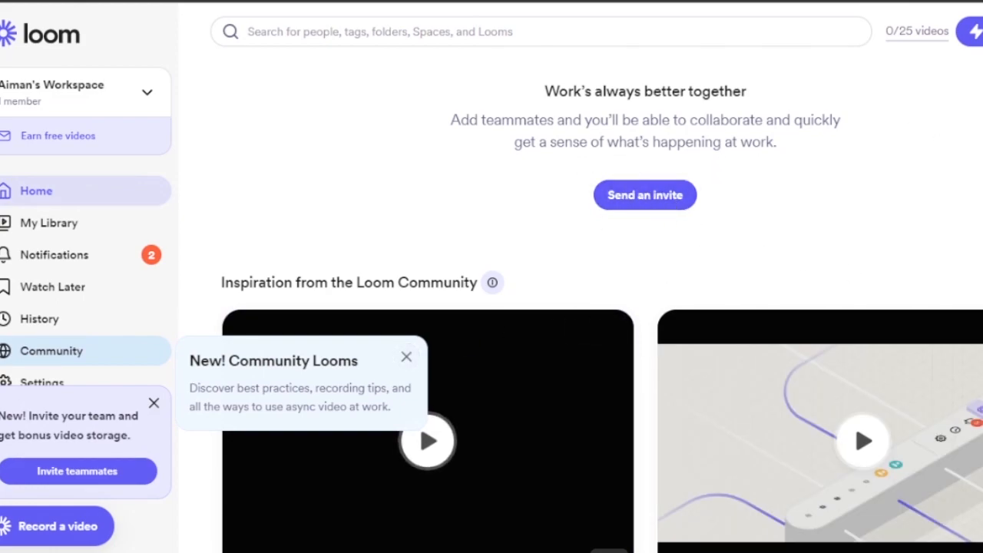
scroll(602, 307, "down", 5)
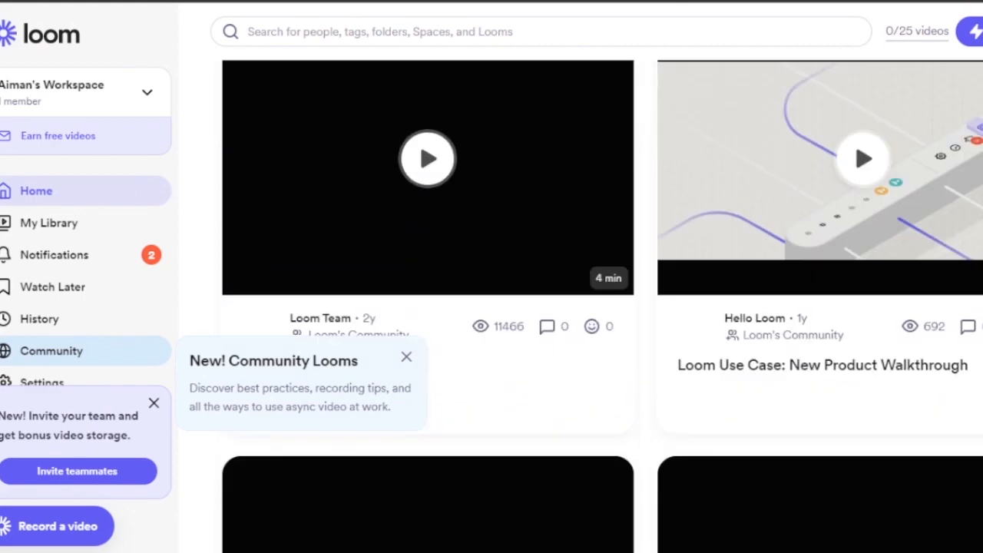
scroll(602, 307, "up", 1)
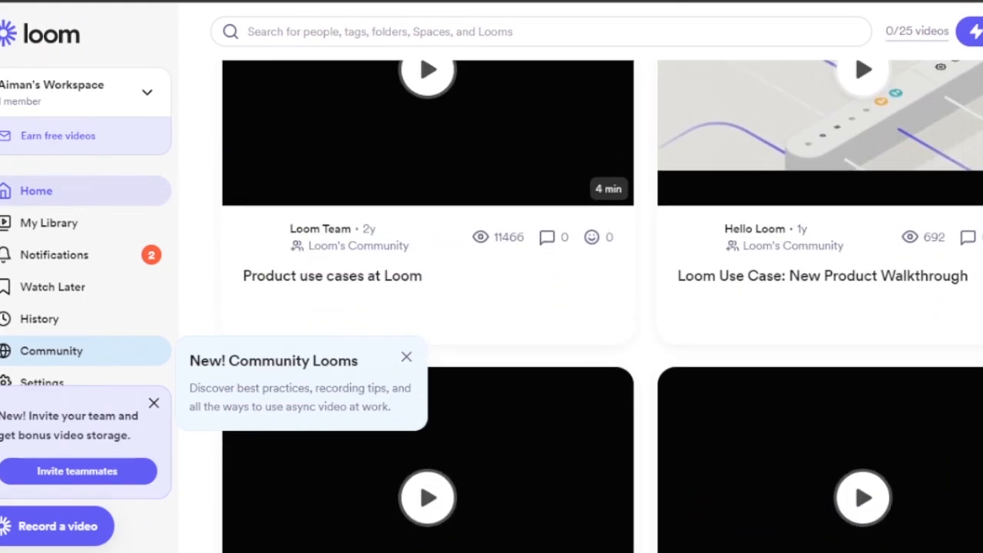
scroll(602, 308, "down", 4)
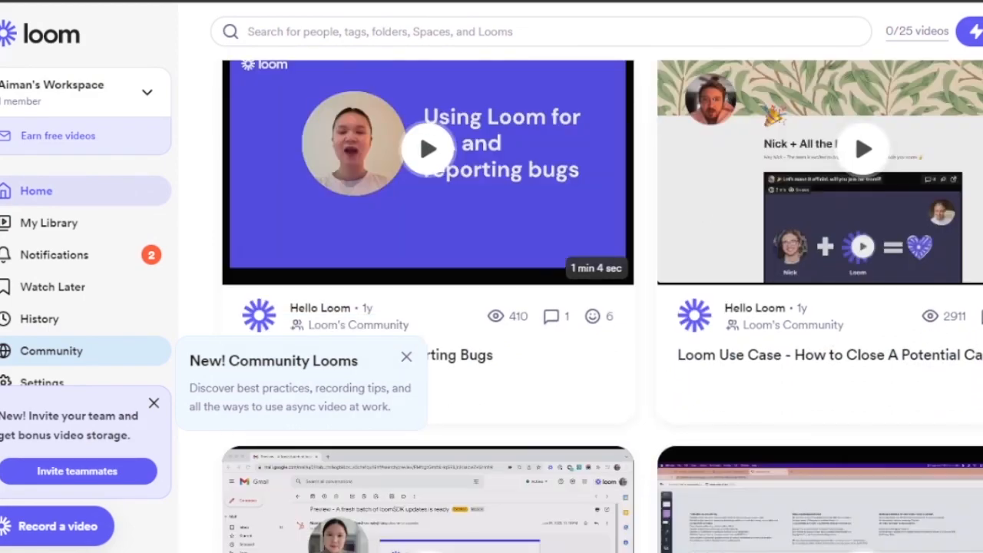
scroll(602, 308, "down", 15)
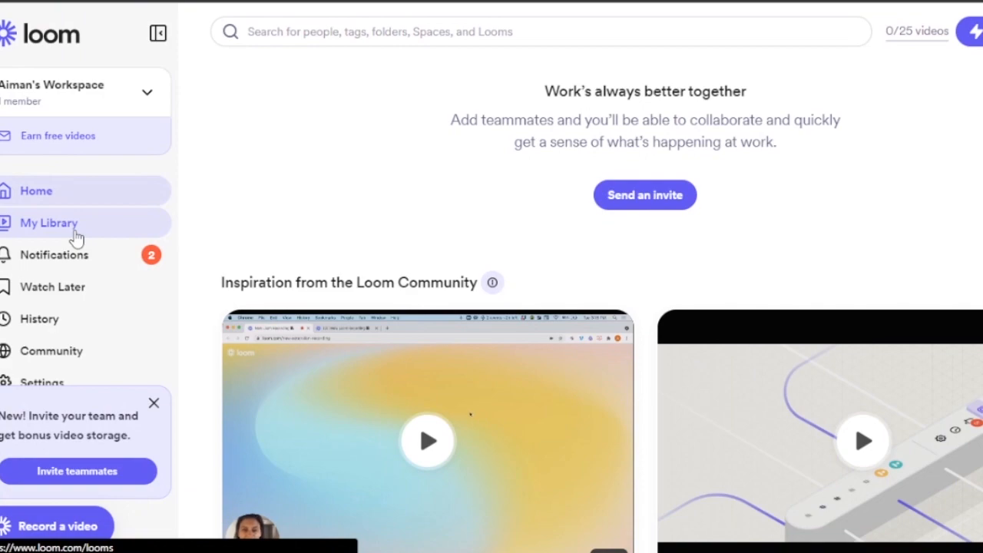
- View the My Library and Notifications pages, and dismiss the card about inviting teammates for bonus video storage
left_click(76, 238)
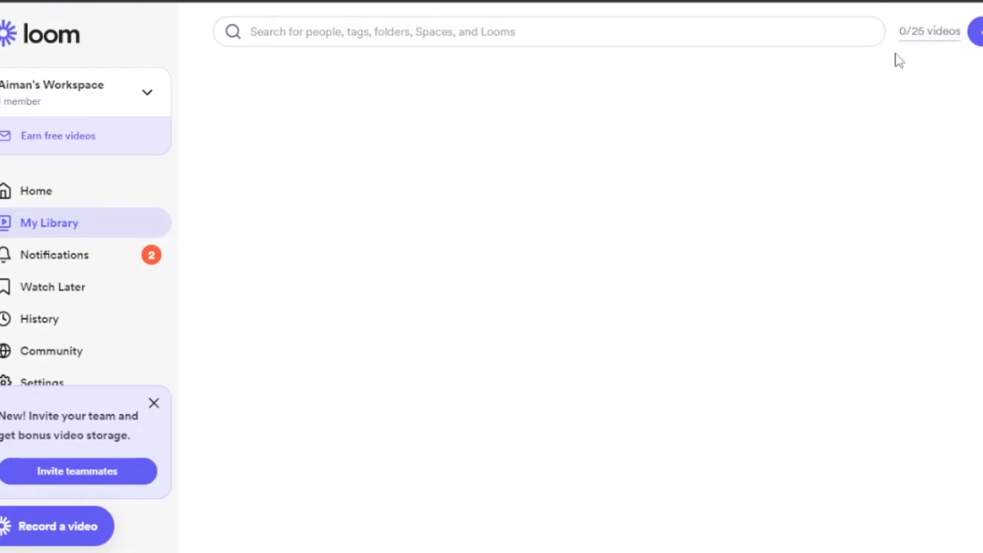
left_click(95, 254)
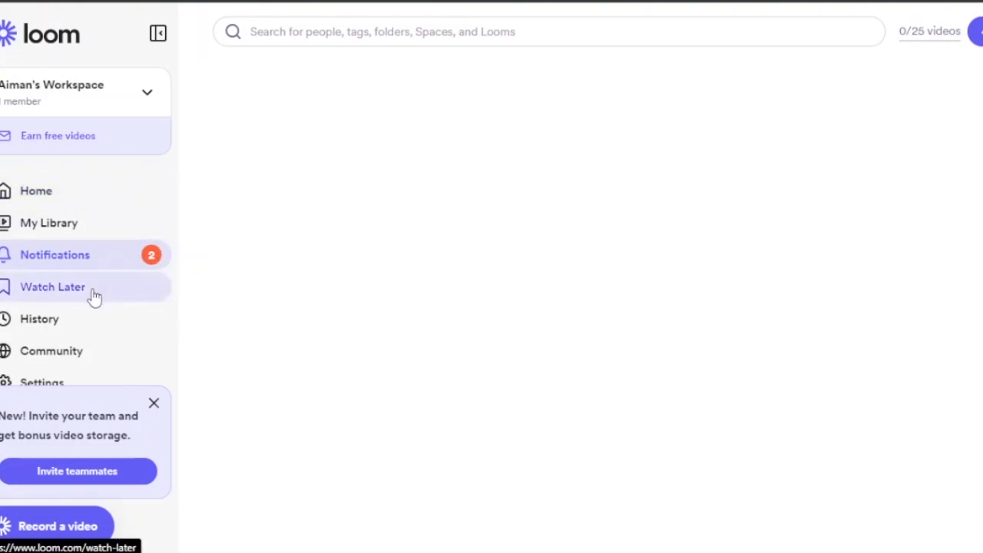
left_click(153, 405)
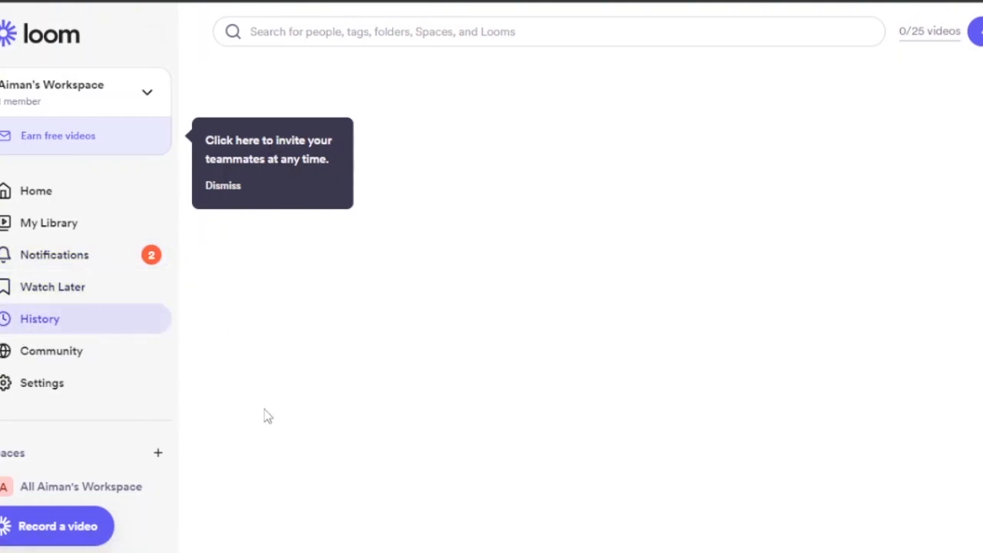
- View the History page, examine the name, member and privacy options for creating a new Space, and cancel the form
left_click(37, 324)
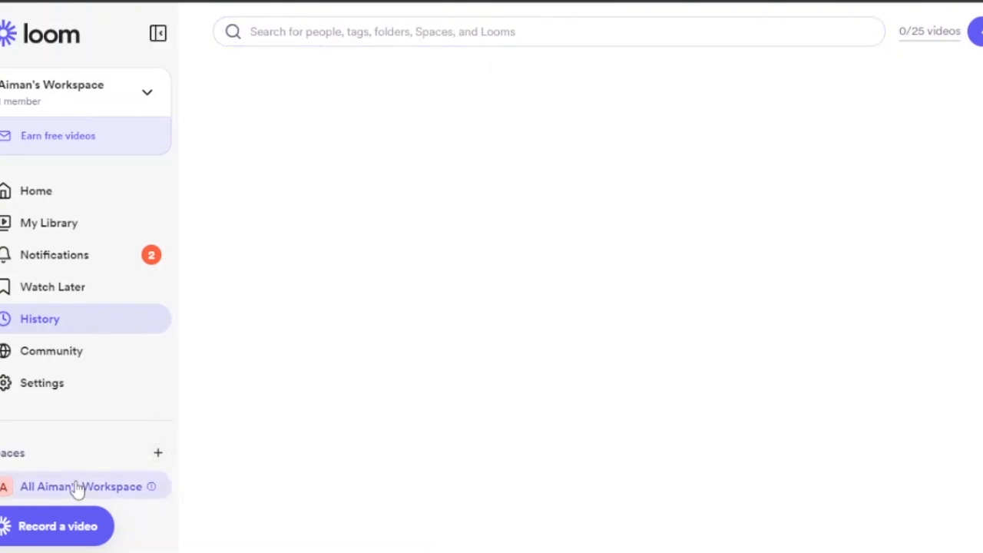
left_click(157, 454)
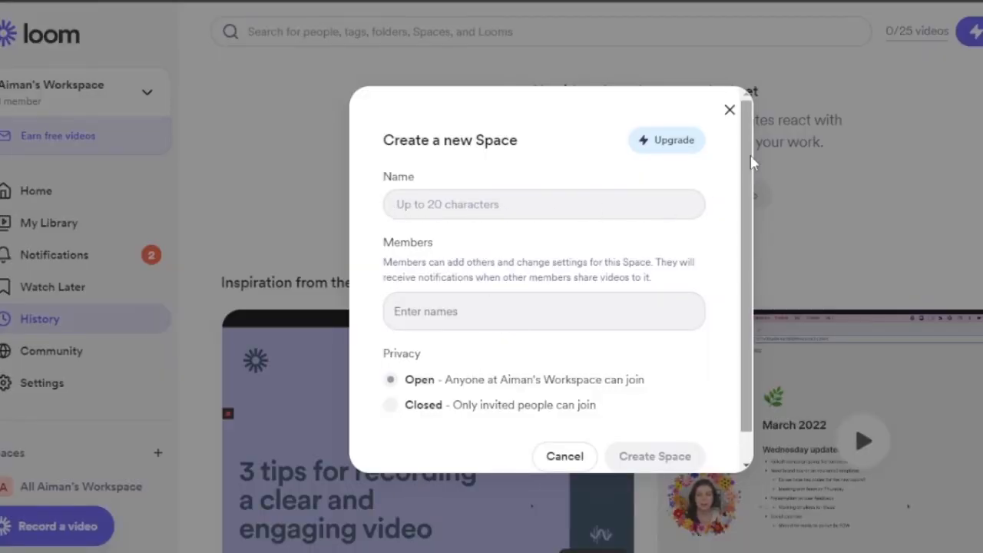
left_click_drag(748, 158, 744, 264)
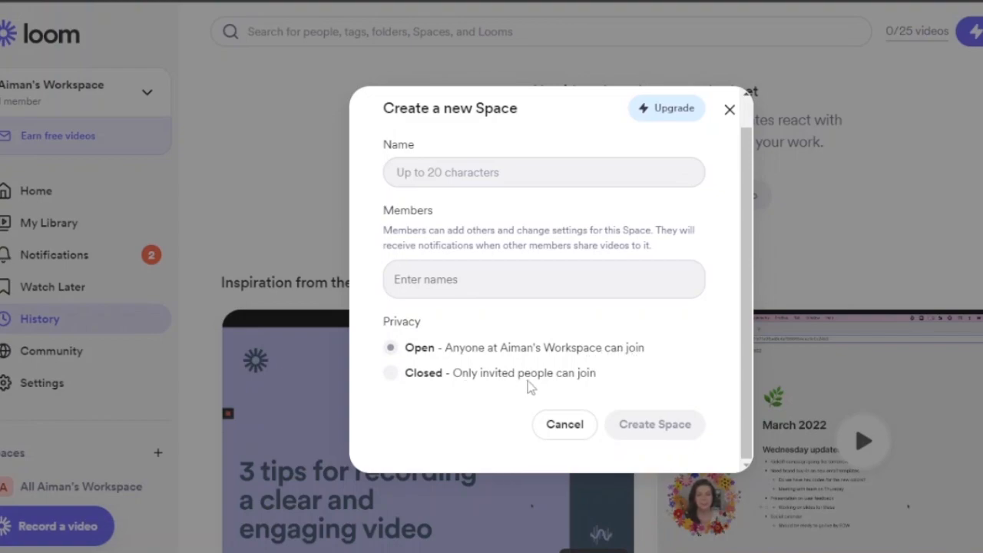
left_click(559, 431)
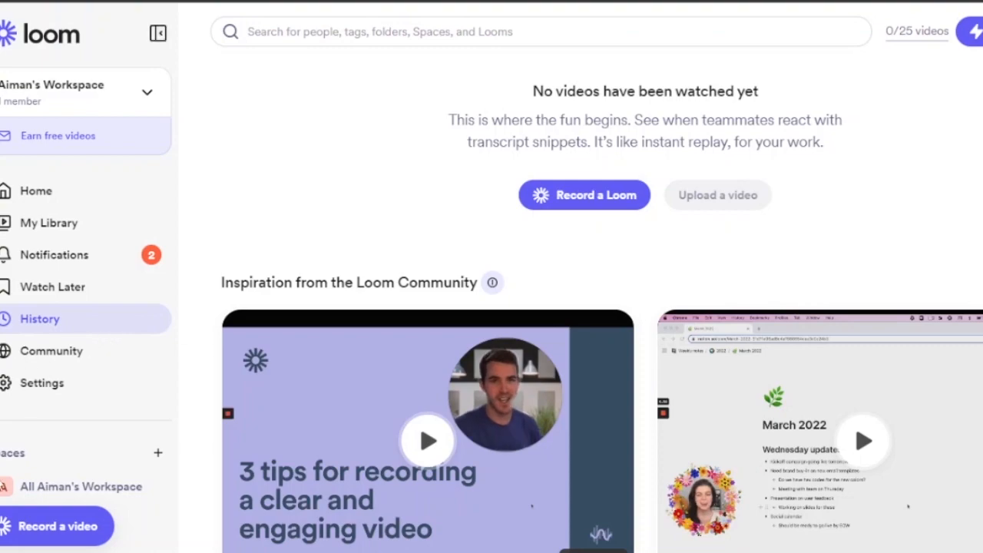
- Open the Notifications page and look through its reminders to record
left_click(99, 263)
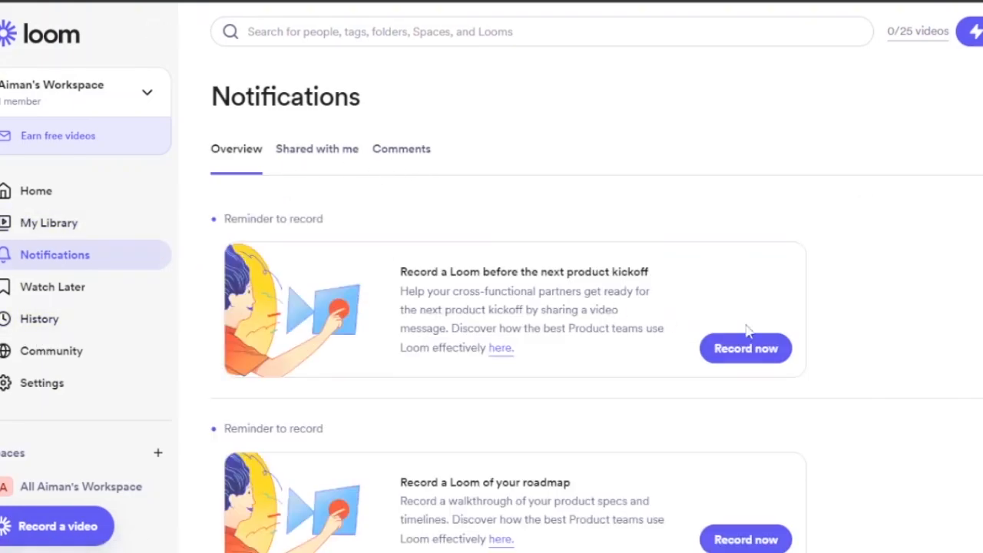
scroll(507, 308, "down", 2)
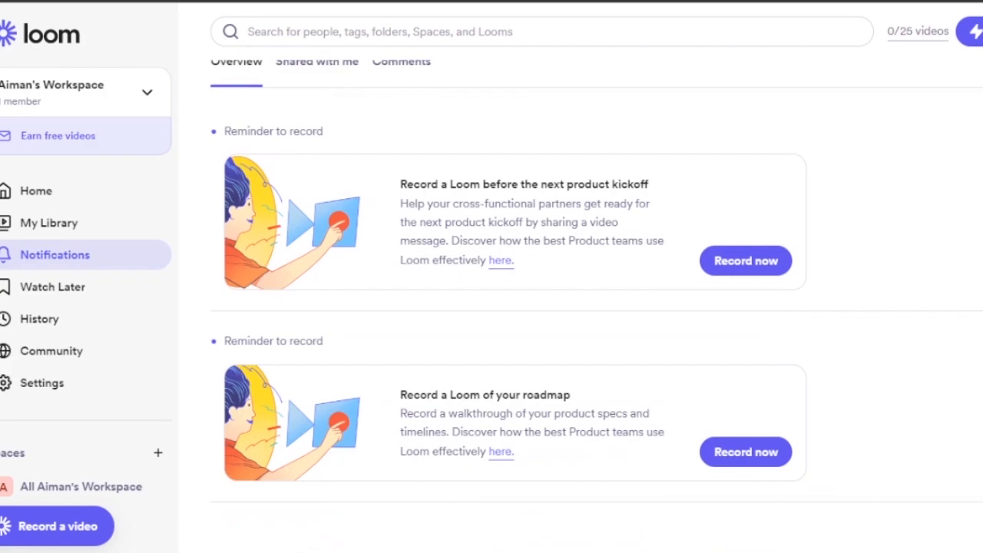
scroll(507, 308, "up", 2)
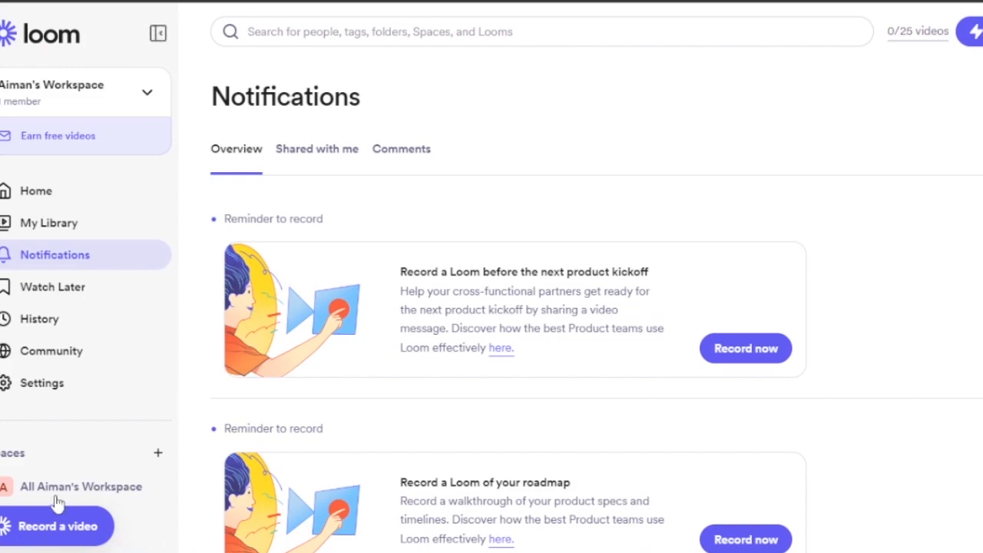
scroll(507, 346, "down", 1)
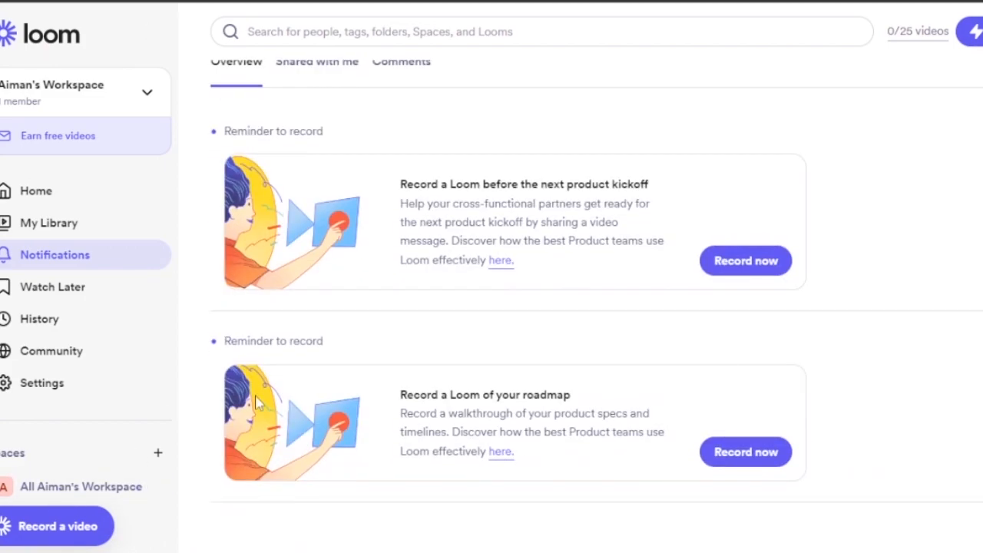
- Open the video recorder, allow camera and microphone access, and set the video settings to Screen Only
left_click(44, 537)
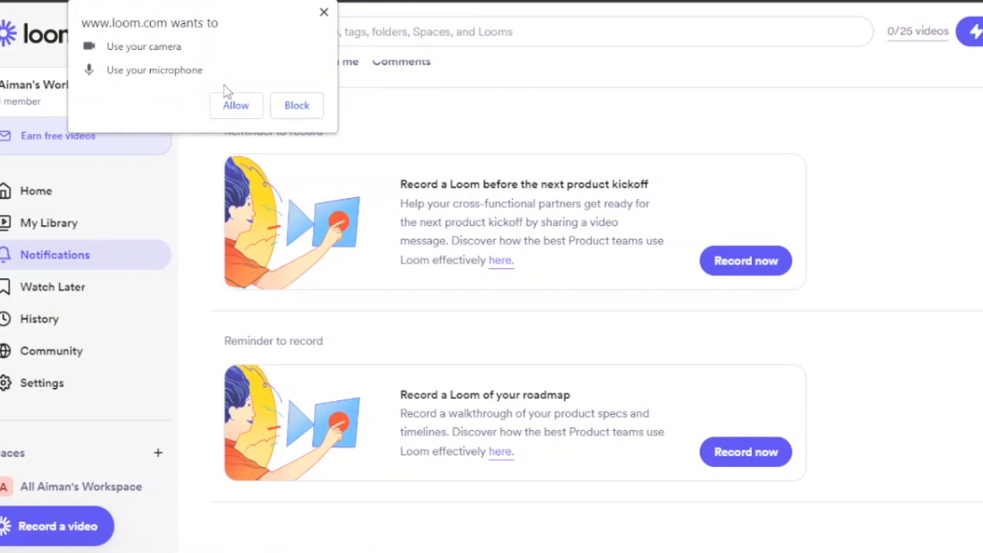
left_click(236, 112)
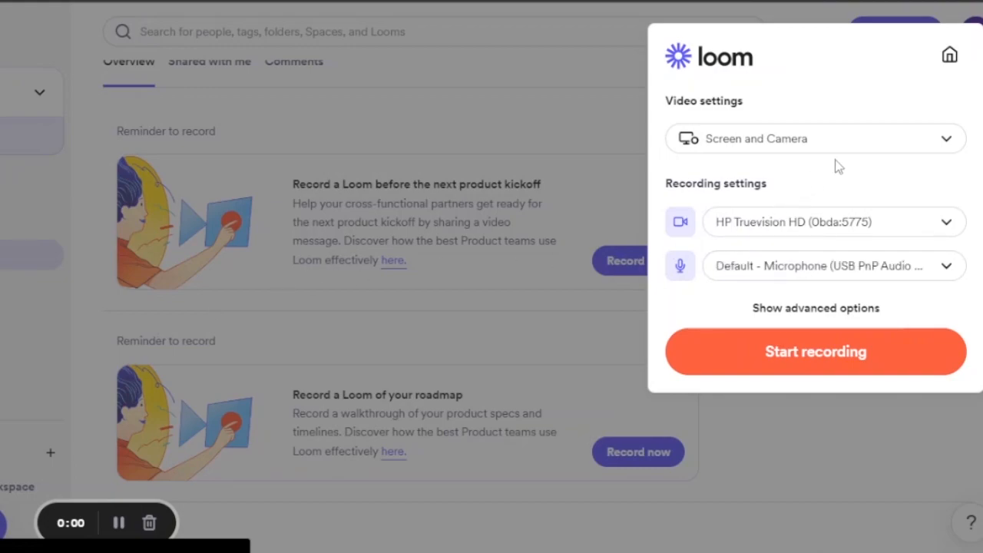
left_click(947, 142)
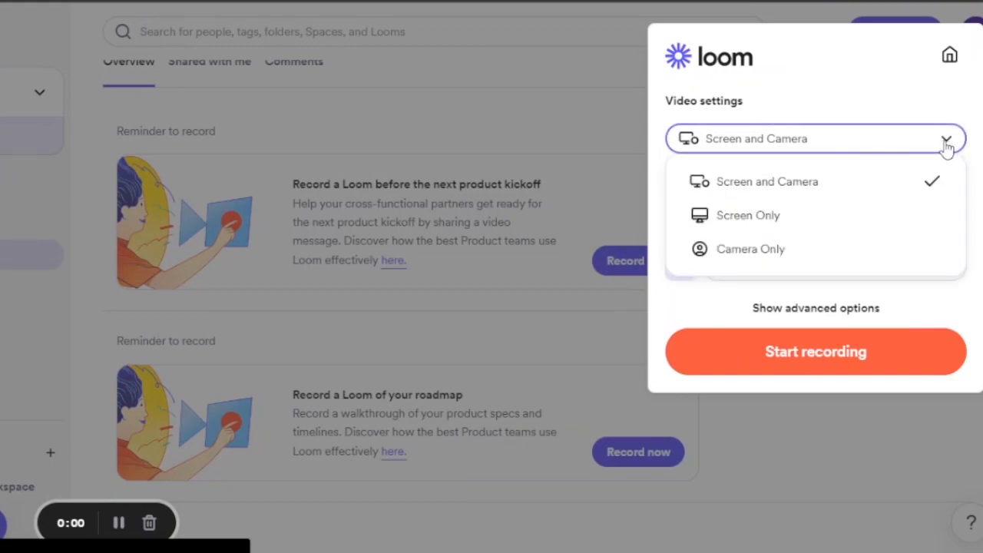
left_click(807, 209)
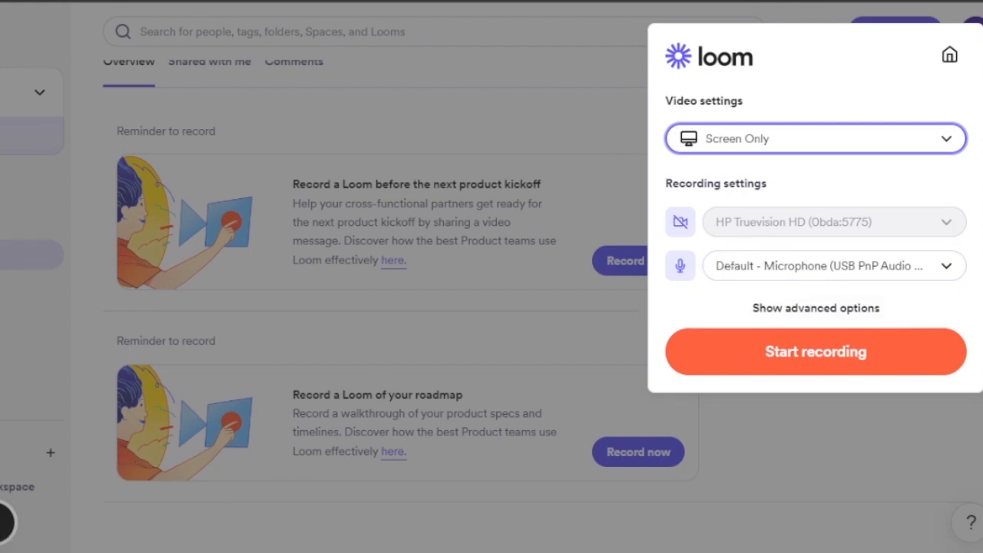
- Start a recording, look over the window and Chrome tab sharing sources, and share the entire screen
left_click(822, 367)
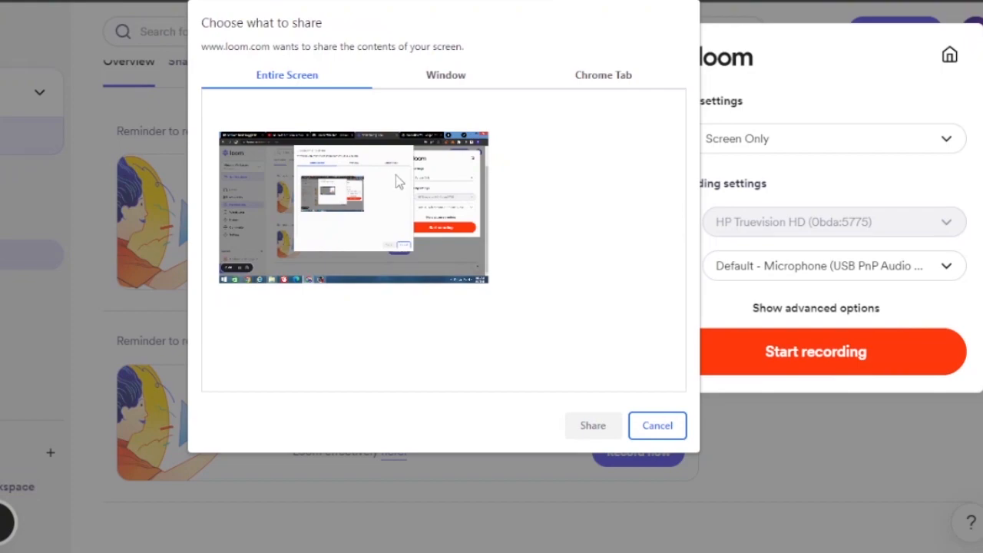
left_click(452, 80)
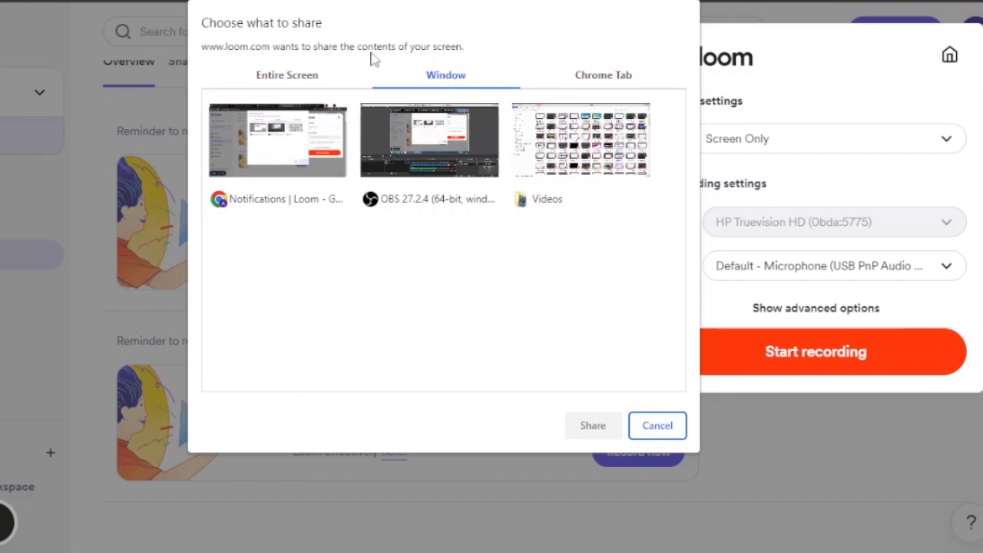
left_click(607, 78)
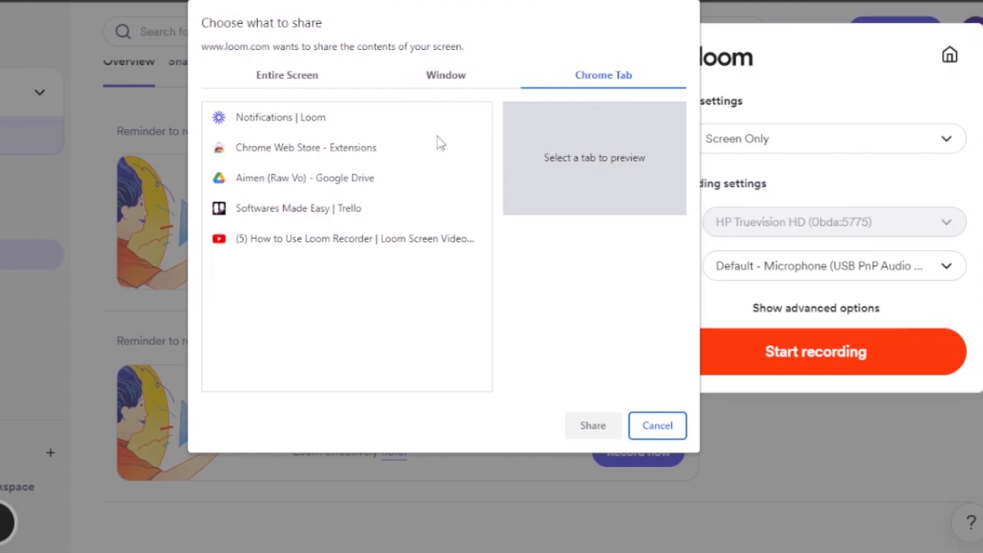
left_click(275, 81)
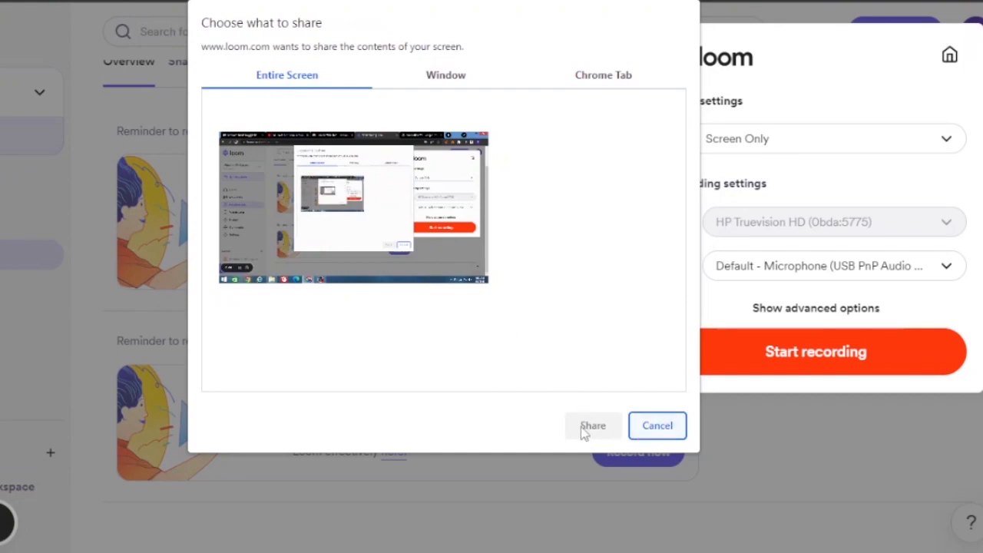
left_click(399, 243)
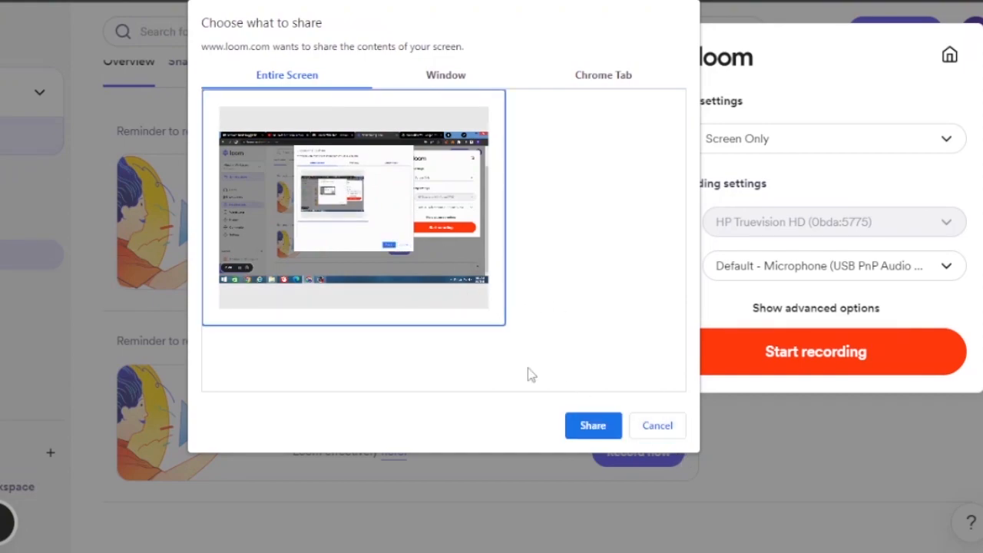
left_click(591, 427)
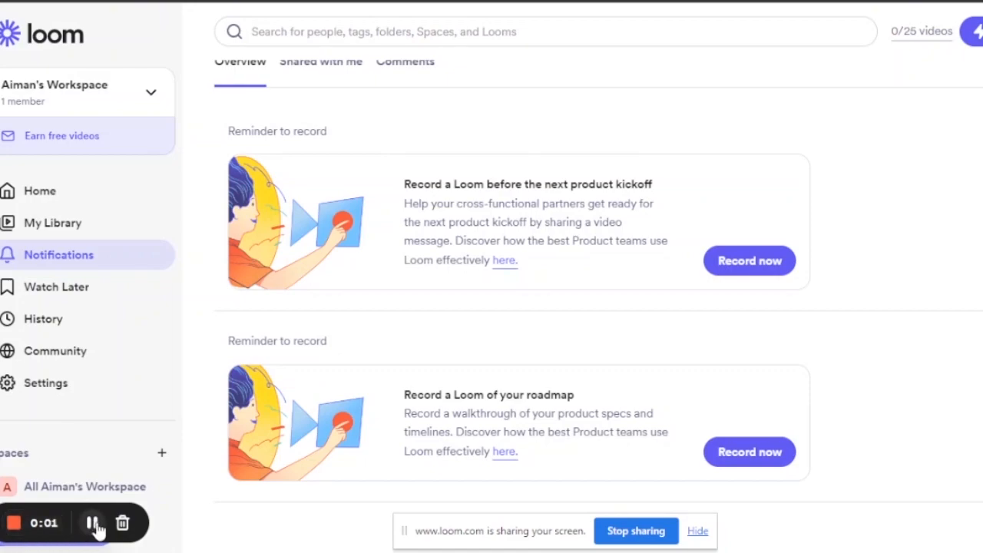
- Pause and resume the screen recording, and finish it
left_click(93, 525)
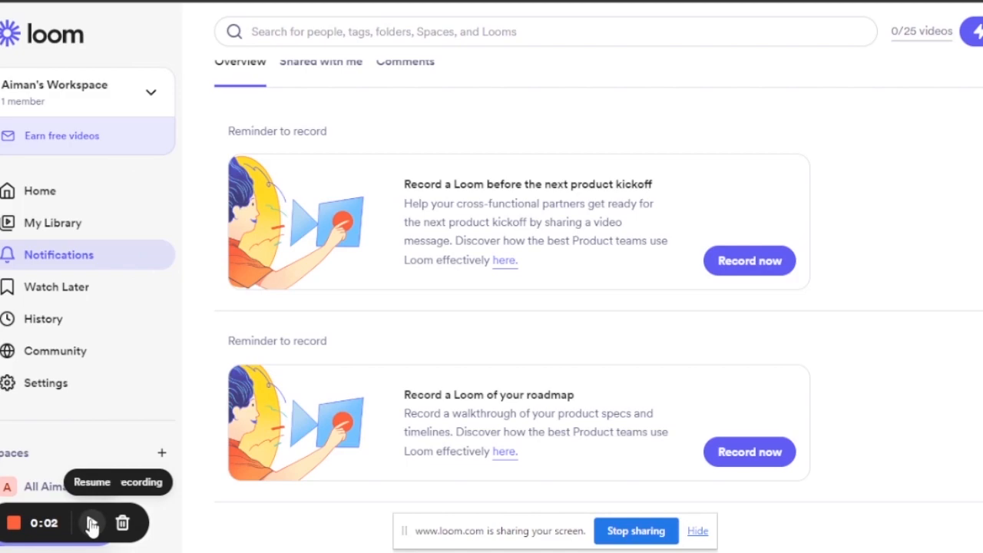
left_click(91, 525)
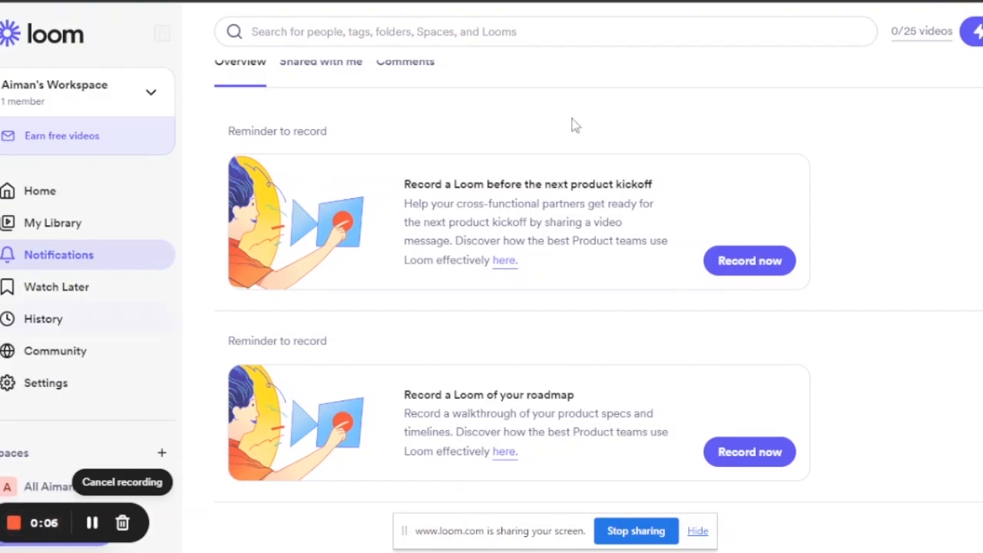
left_click(128, 261)
left_click(17, 522)
left_click(17, 522)
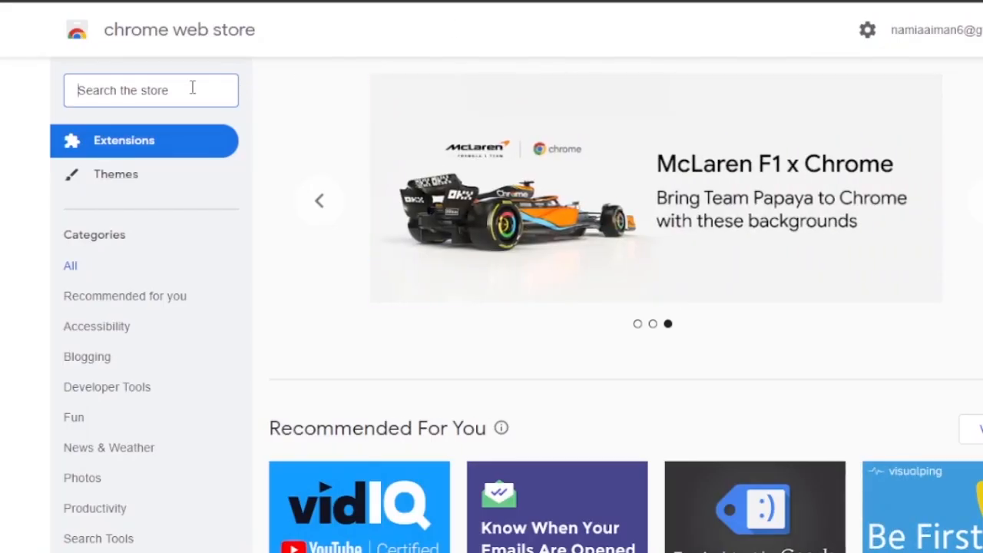
- Search the Chrome Web Store for "loom" and open the Loom – Screen Recorder & Screen Capture extension page
left_click(192, 87)
type("loom")
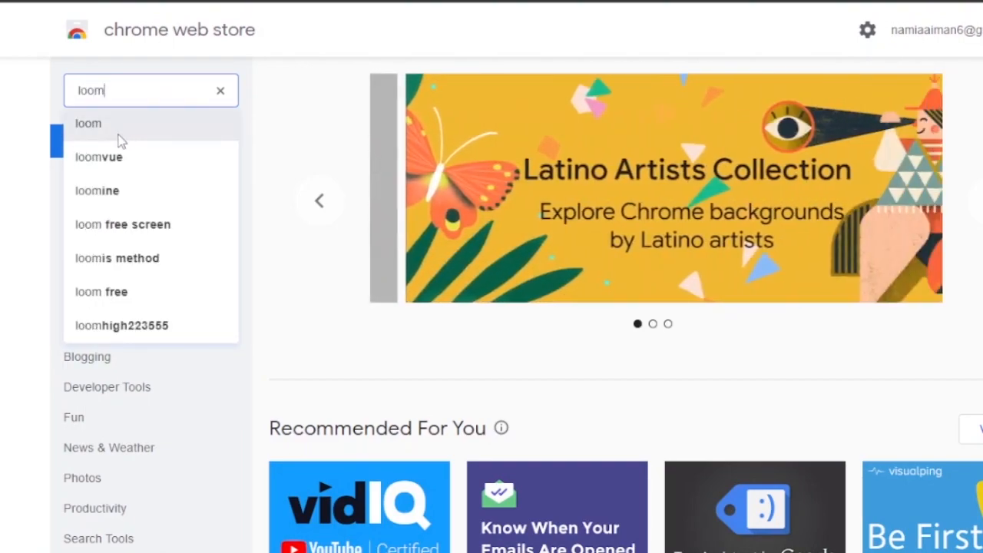
left_click(114, 136)
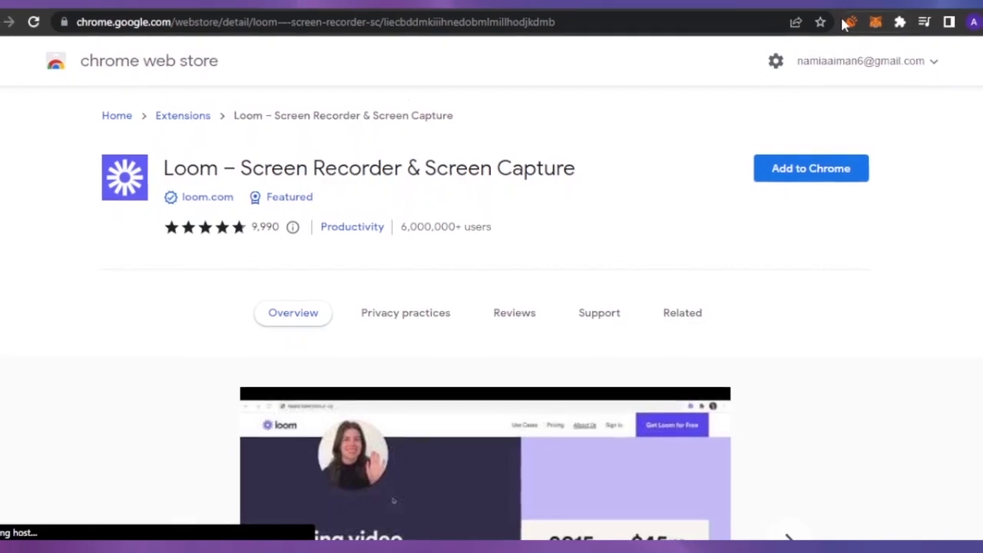
- Look through the browser's list of installed extensions and close it
left_click(875, 39)
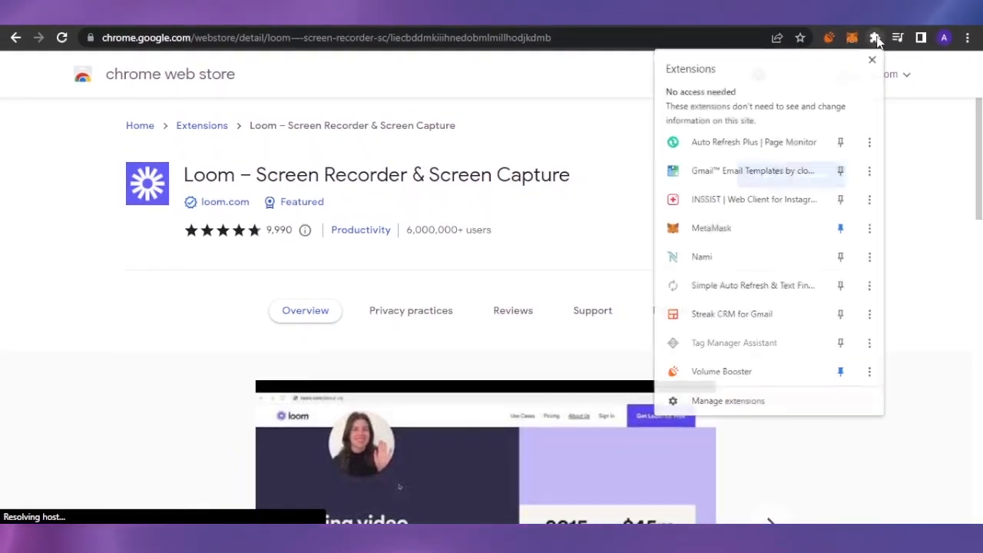
left_click(598, 157)
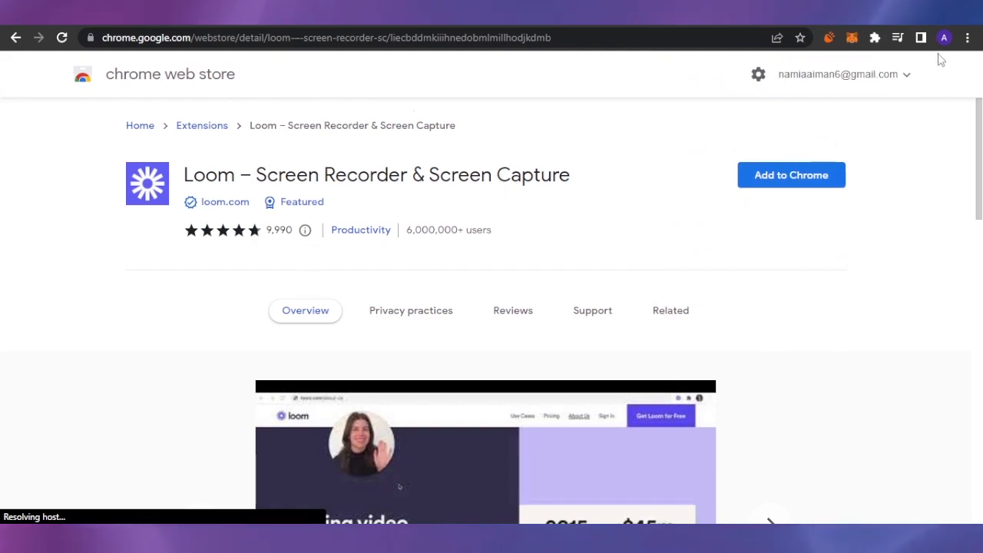
left_click(876, 37)
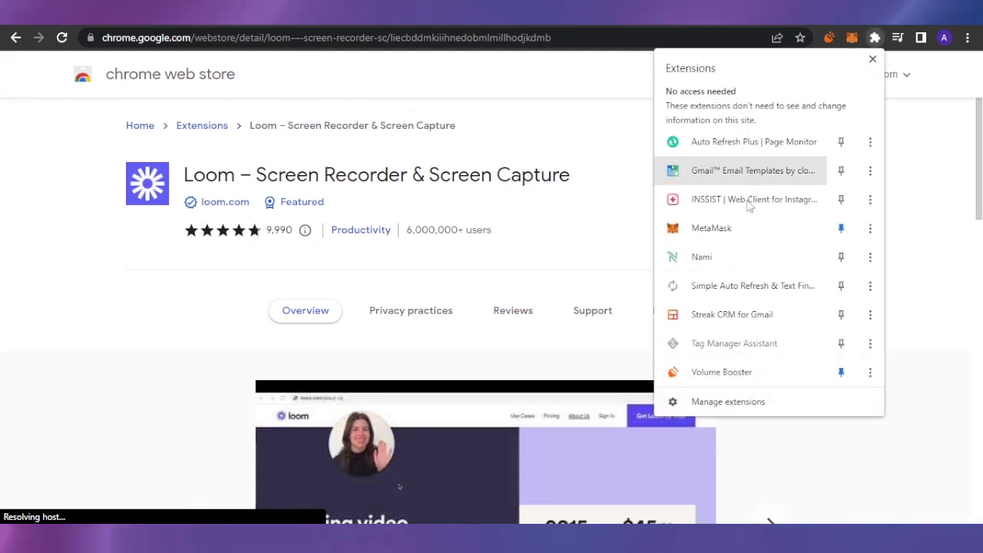
left_click(543, 125)
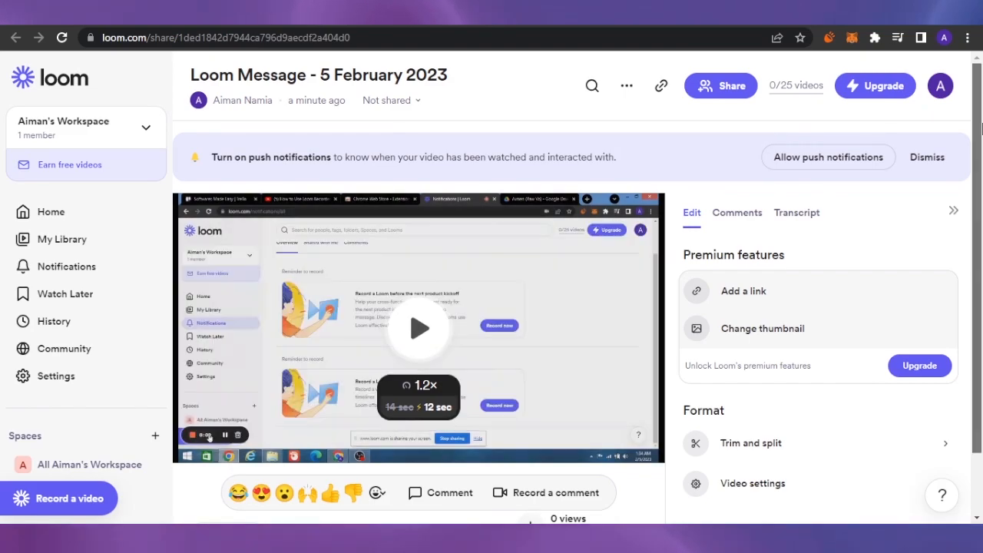
- Examine the finished recording's page in Loom, including its editing options, comments and transcript
scroll(979, 126, "down", 2)
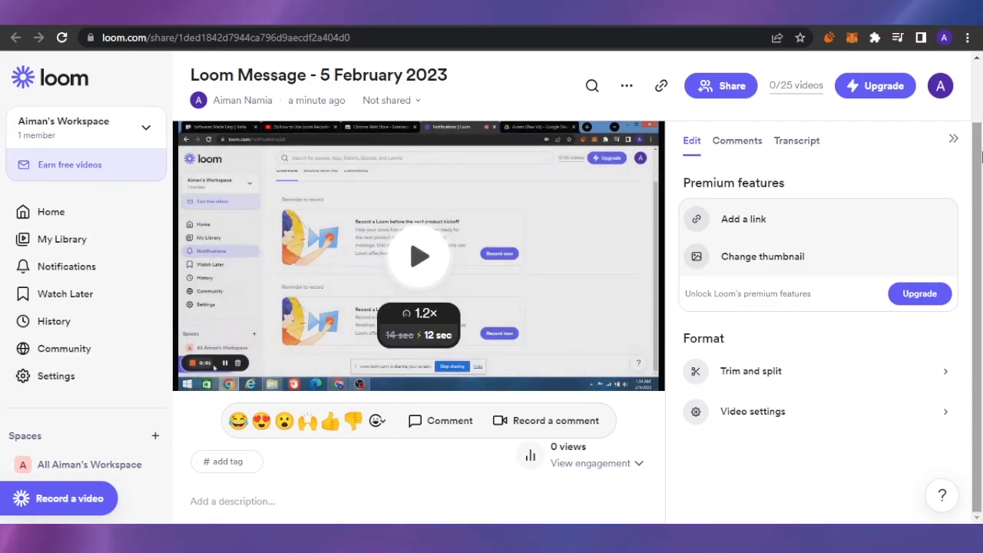
scroll(979, 69, "up", 2)
scroll(909, 192, "down", 2)
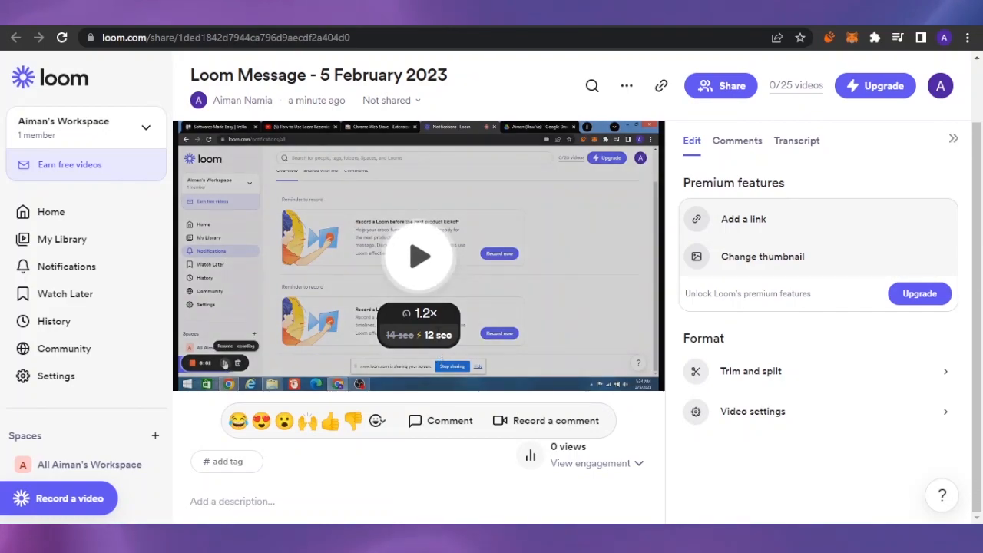
mouse_move(423, 319)
left_click(745, 145)
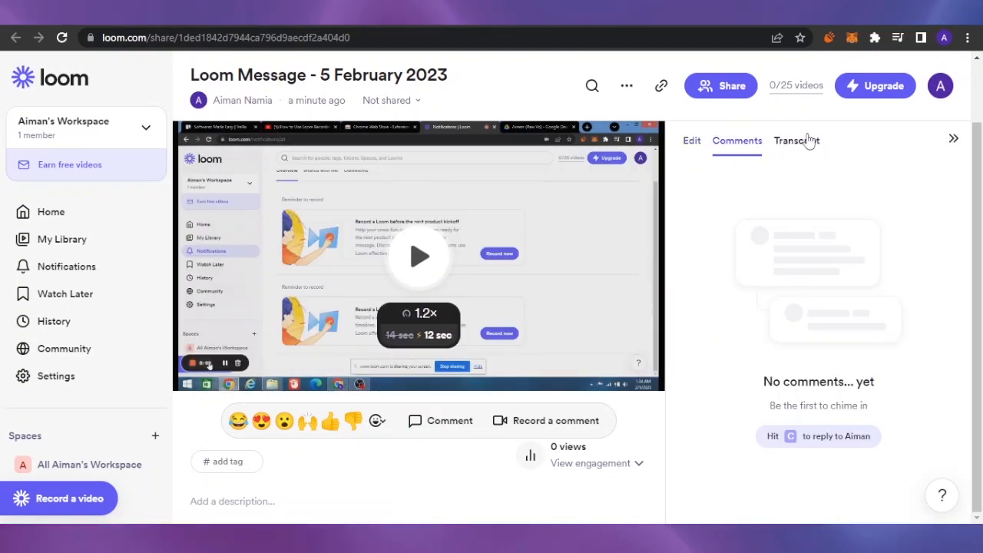
left_click(807, 140)
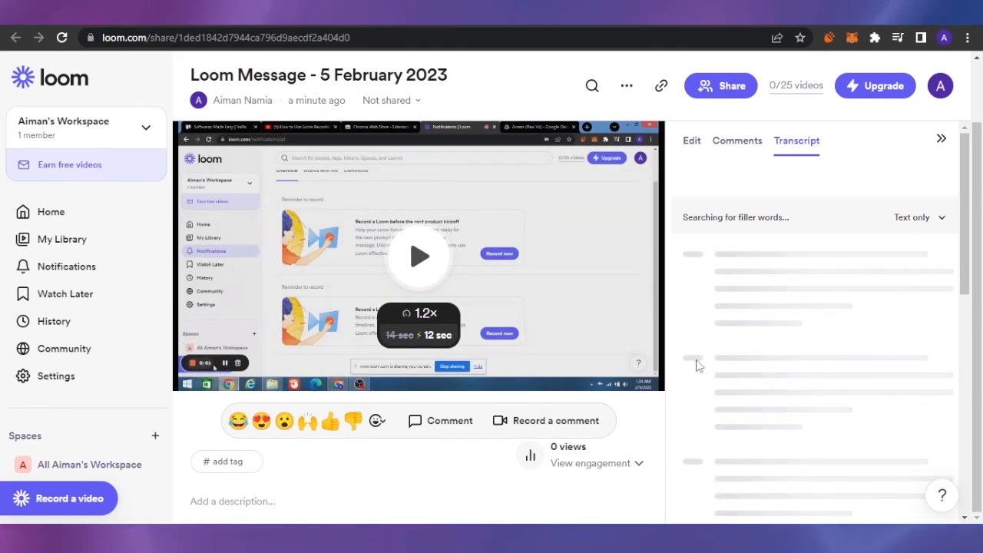
- View the additional actions available for the recording, and open its title for editing and confirm it
left_click(627, 85)
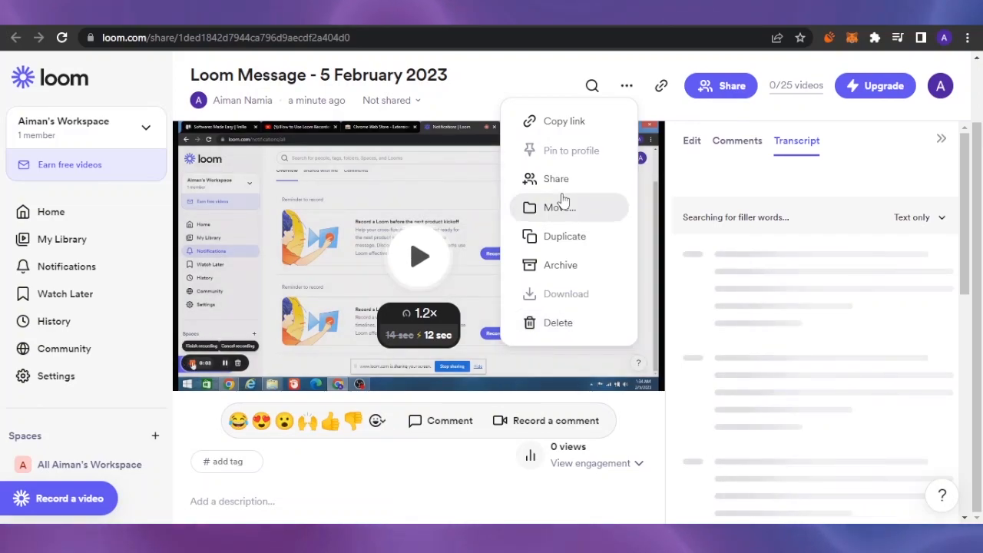
left_click(540, 68)
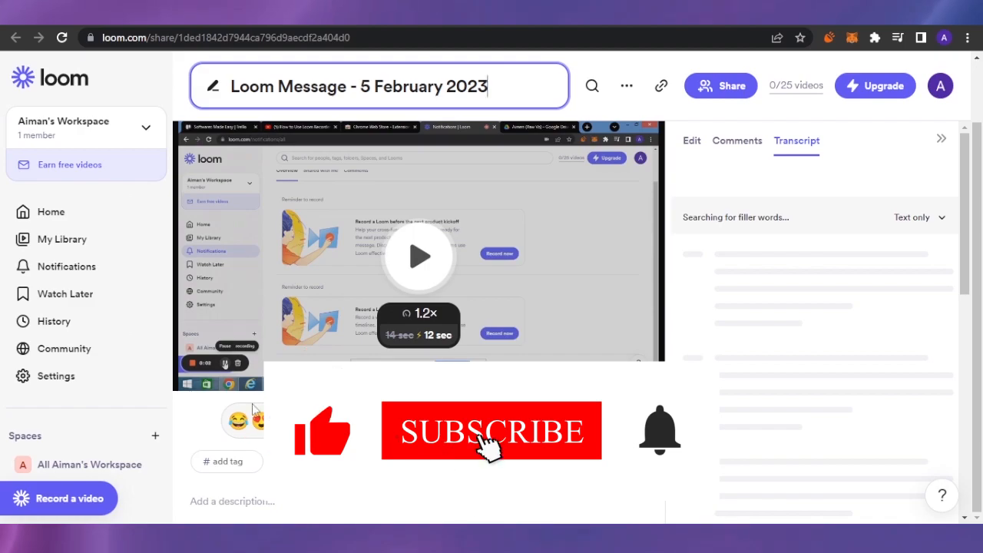
key("Return")
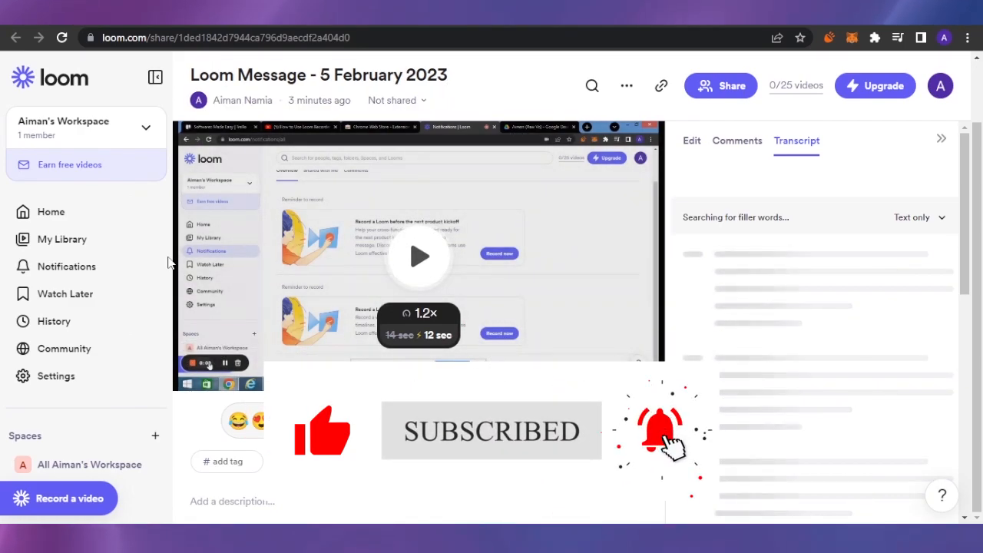